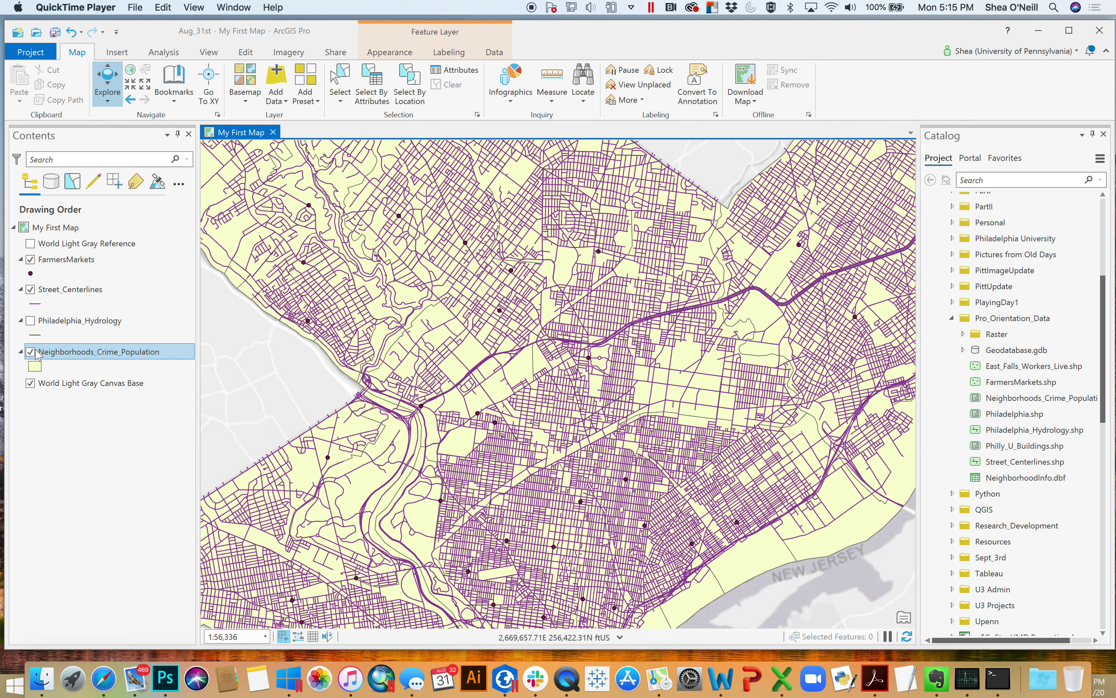
{"action": "right_click", "coordinate": [36, 367]}
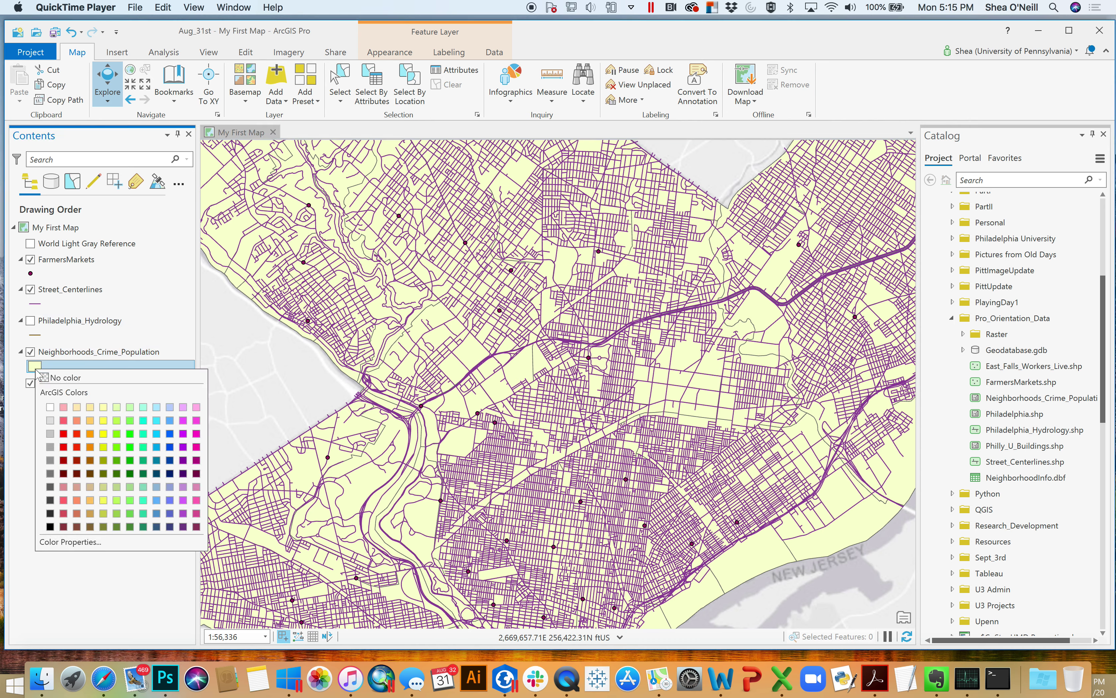
{"action": "left_click", "coordinate": [158, 447]}
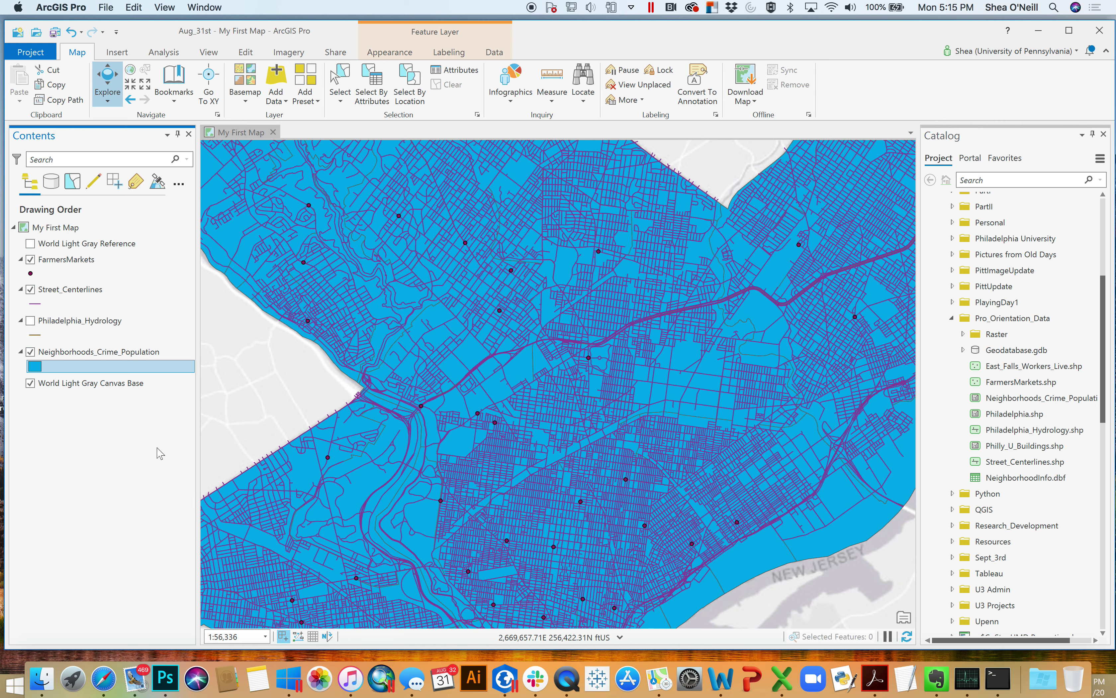
{"action": "right_click", "coordinate": [36, 368]}
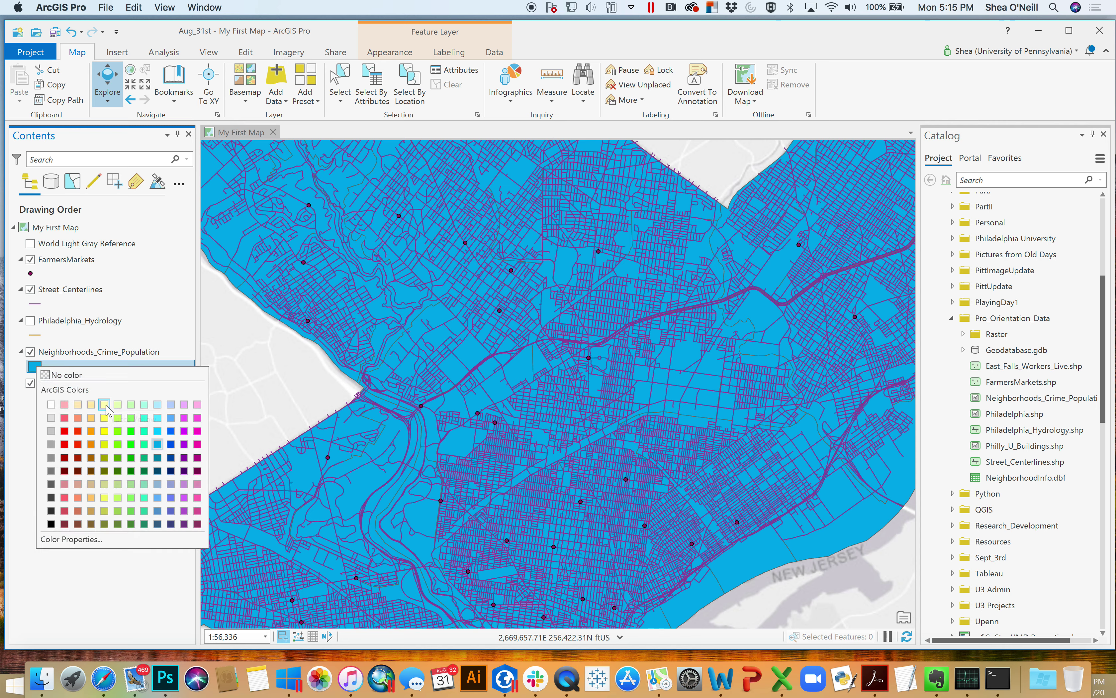
{"action": "left_click", "coordinate": [65, 374]}
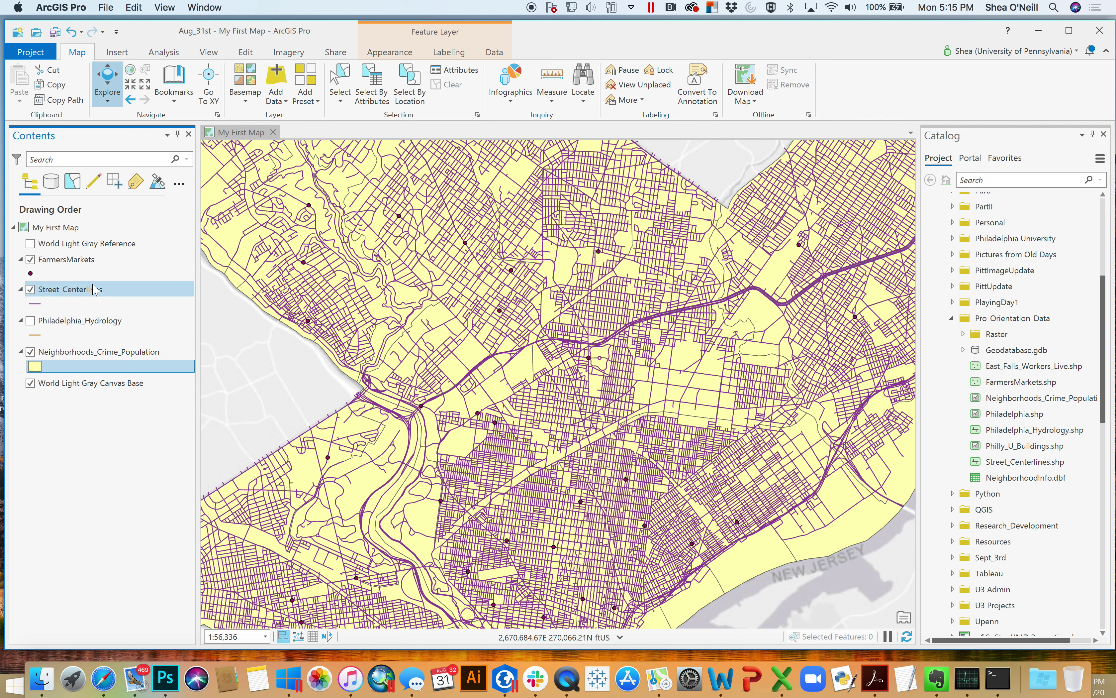
Step: Show the FarmersMarkets layer's context menu and look through its available layer actions
{"action": "right_click", "coordinate": [60, 267]}
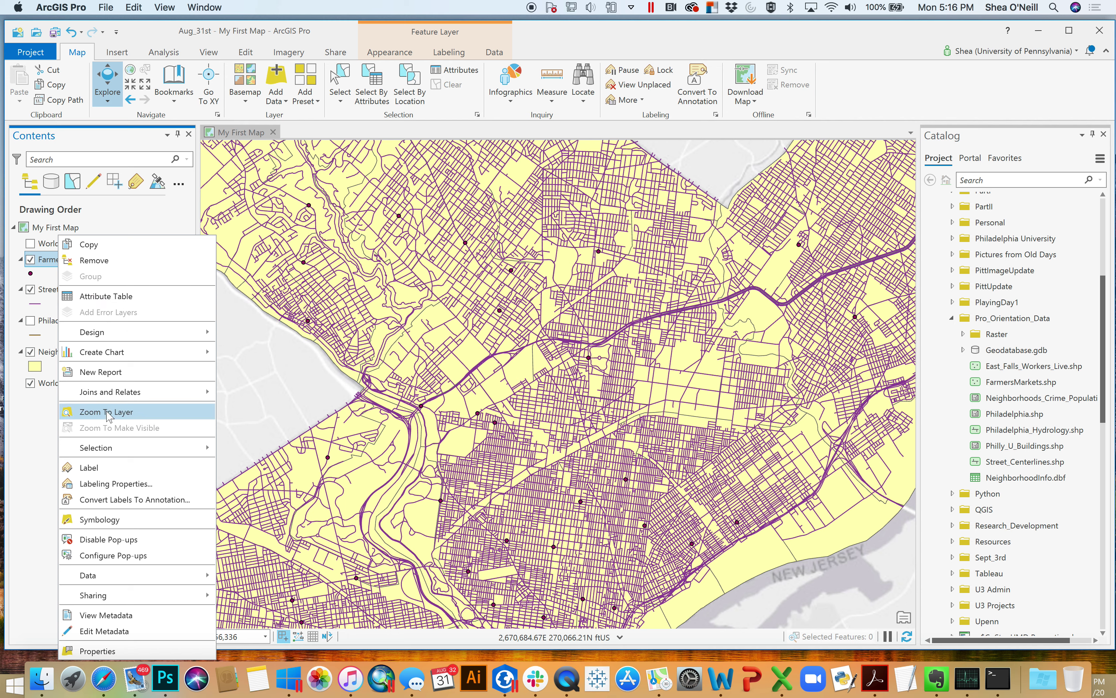
{"action": "mouse_move", "coordinate": [119, 400]}
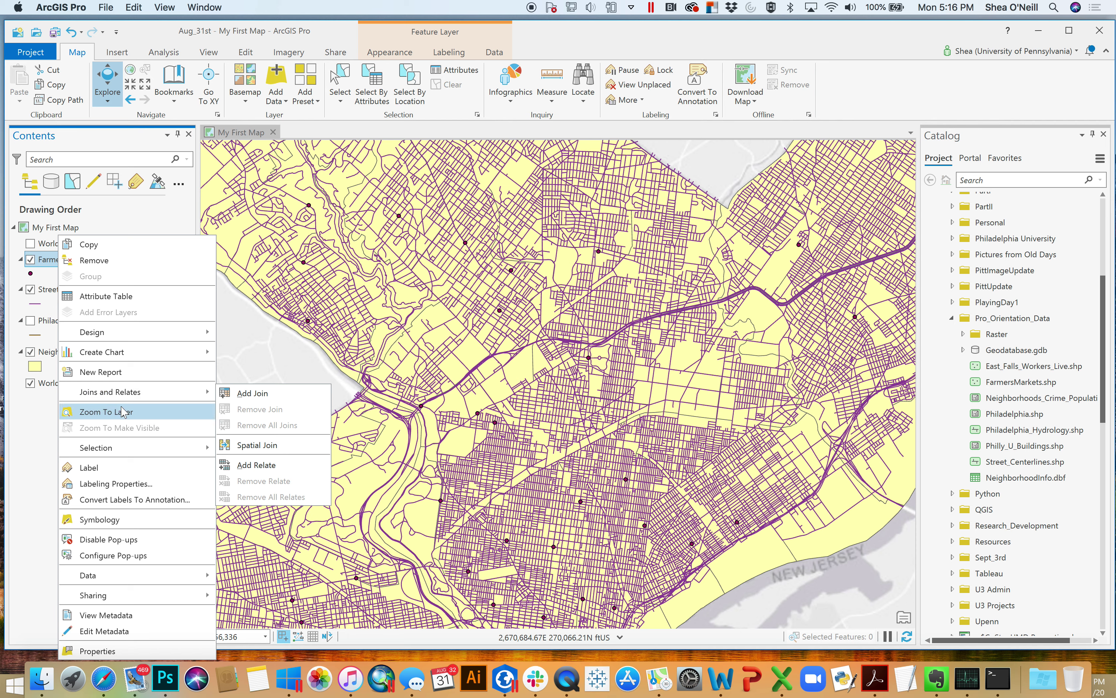
{"action": "mouse_move", "coordinate": [122, 458]}
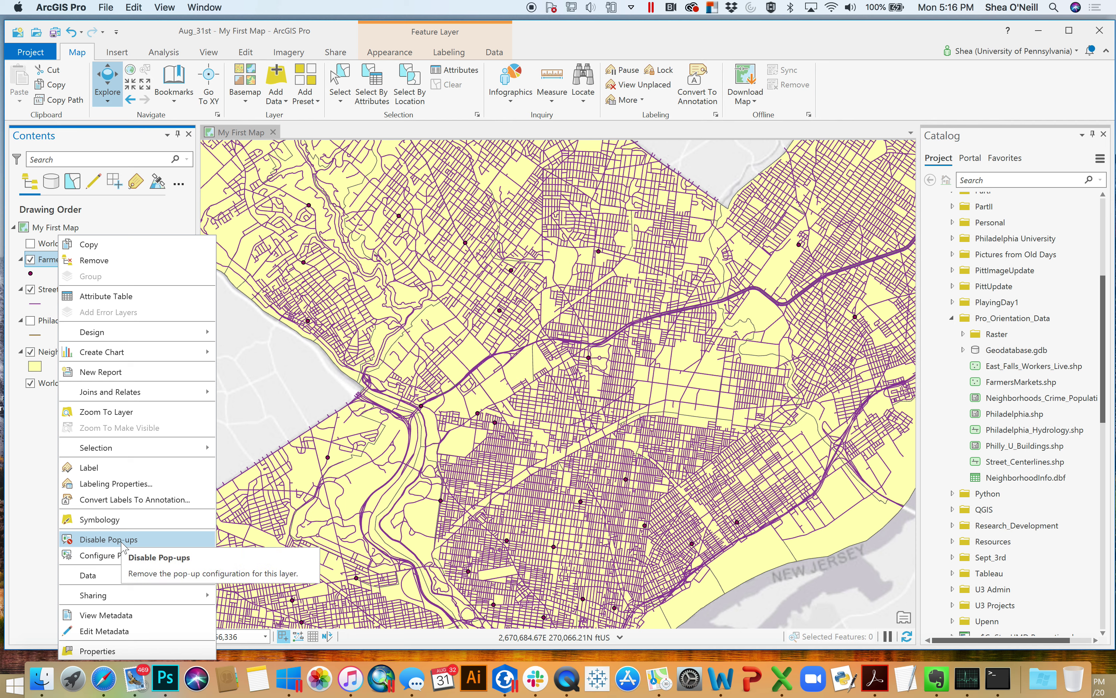
Step: Open the FarmersMarkets layer properties, then close them without changes
{"action": "left_click", "coordinate": [103, 650]}
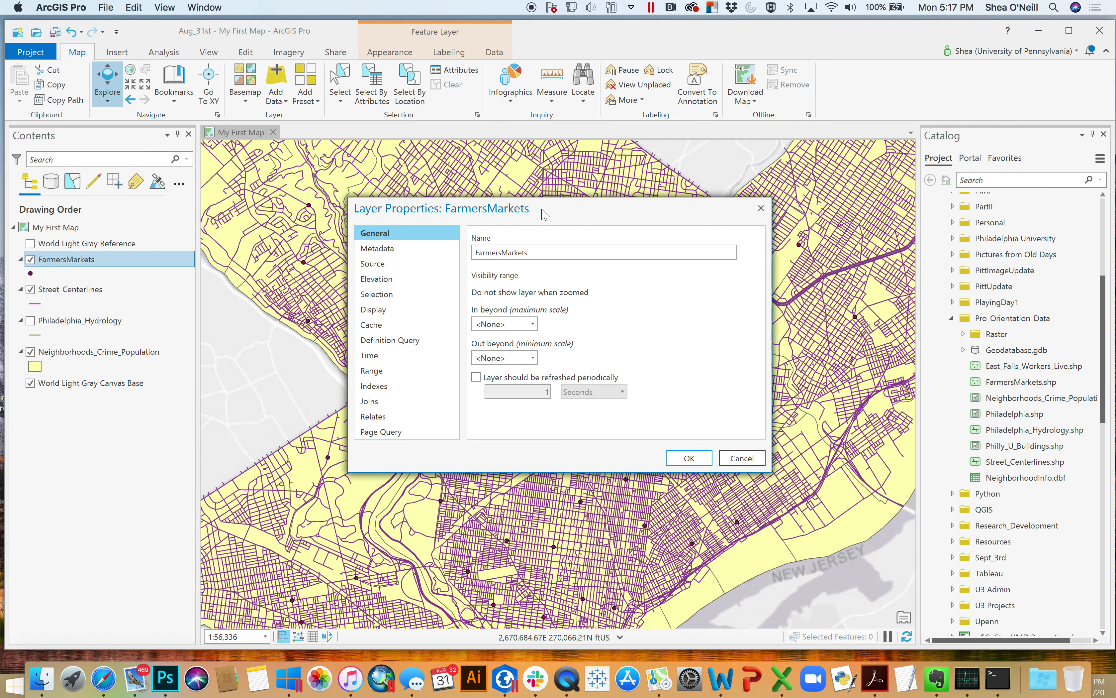
{"action": "left_click_drag", "start_coordinate": [556, 211], "coordinate": [749, 152]}
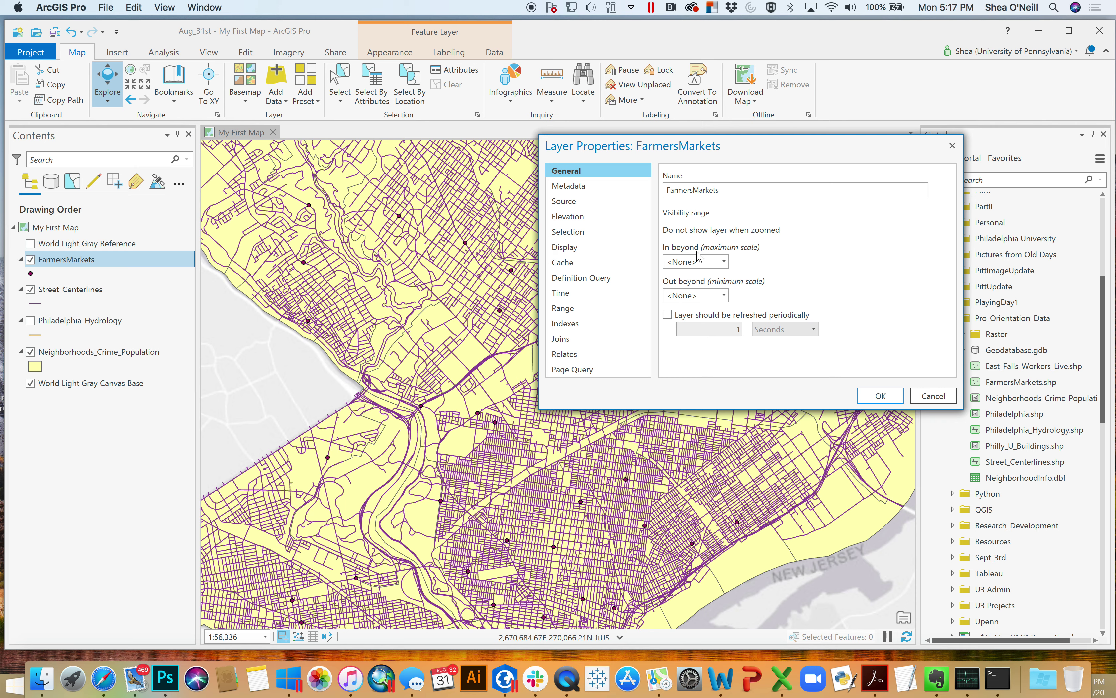
{"action": "left_click", "coordinate": [952, 146]}
Step: Set Street_Centerlines to stop drawing when zoomed out beyond 1:100,000
{"action": "left_click", "coordinate": [92, 291]}
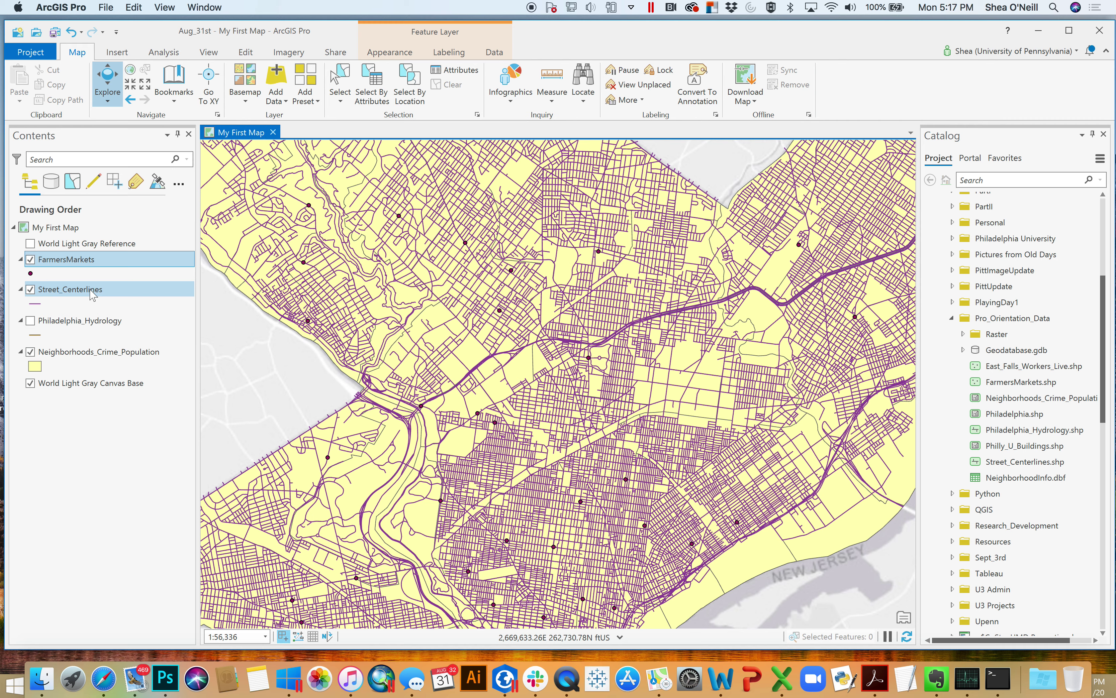
{"action": "right_click", "coordinate": [92, 290]}
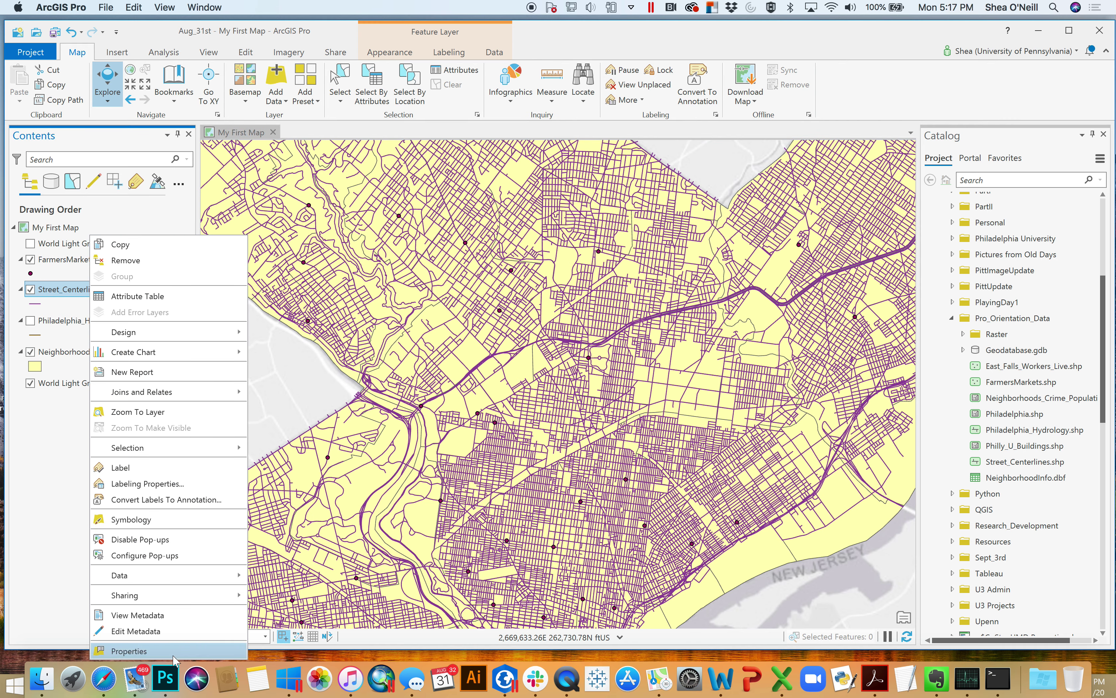
{"action": "left_click", "coordinate": [146, 655]}
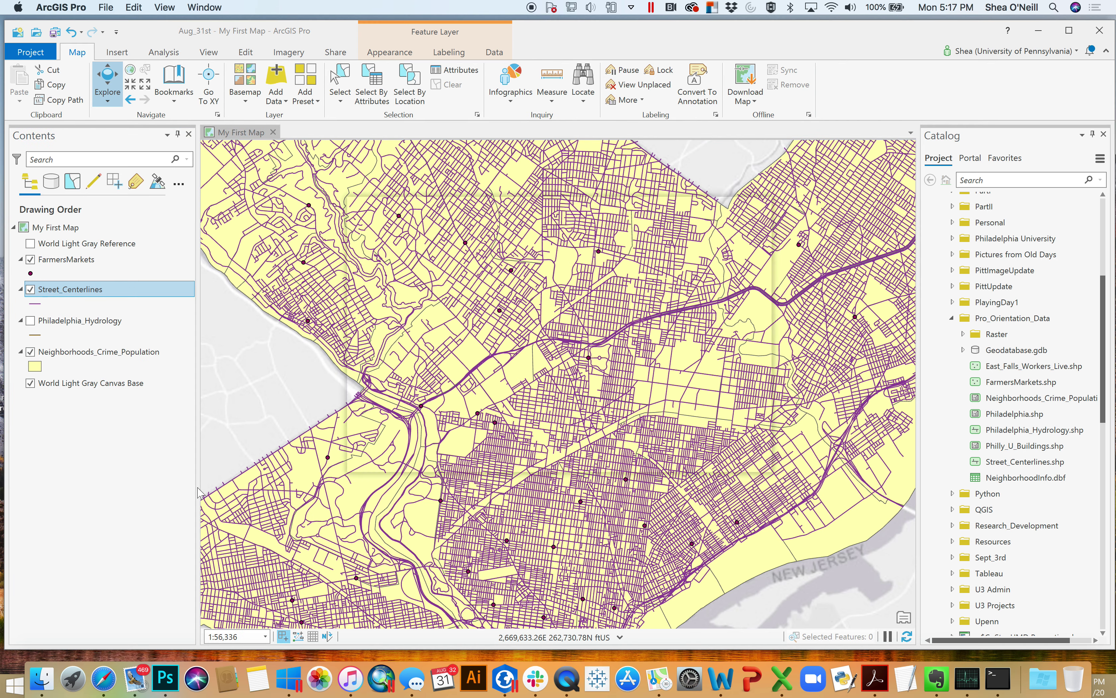
{"action": "left_click_drag", "start_coordinate": [589, 214], "coordinate": [815, 147]}
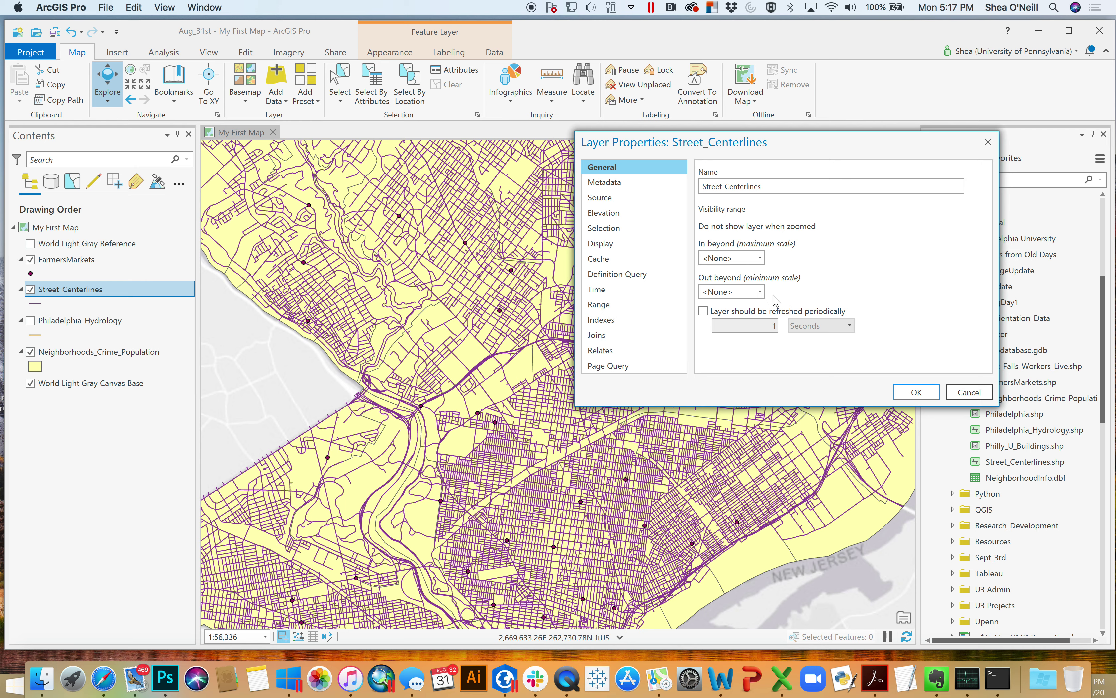
{"action": "left_click", "coordinate": [760, 292]}
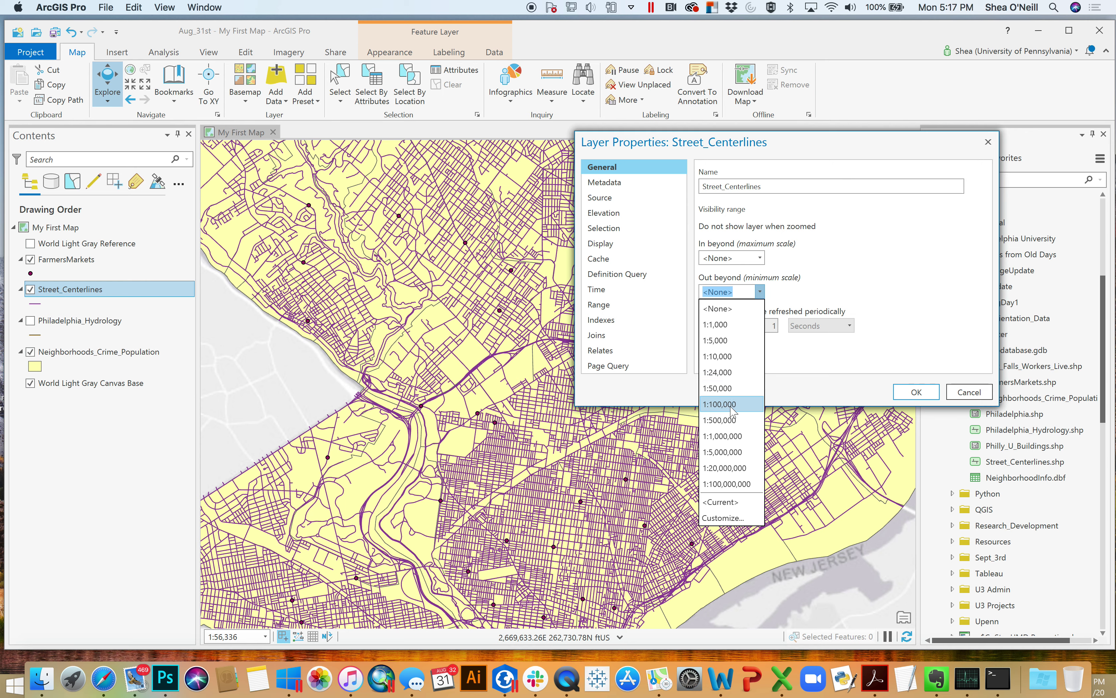
{"action": "left_click", "coordinate": [718, 404]}
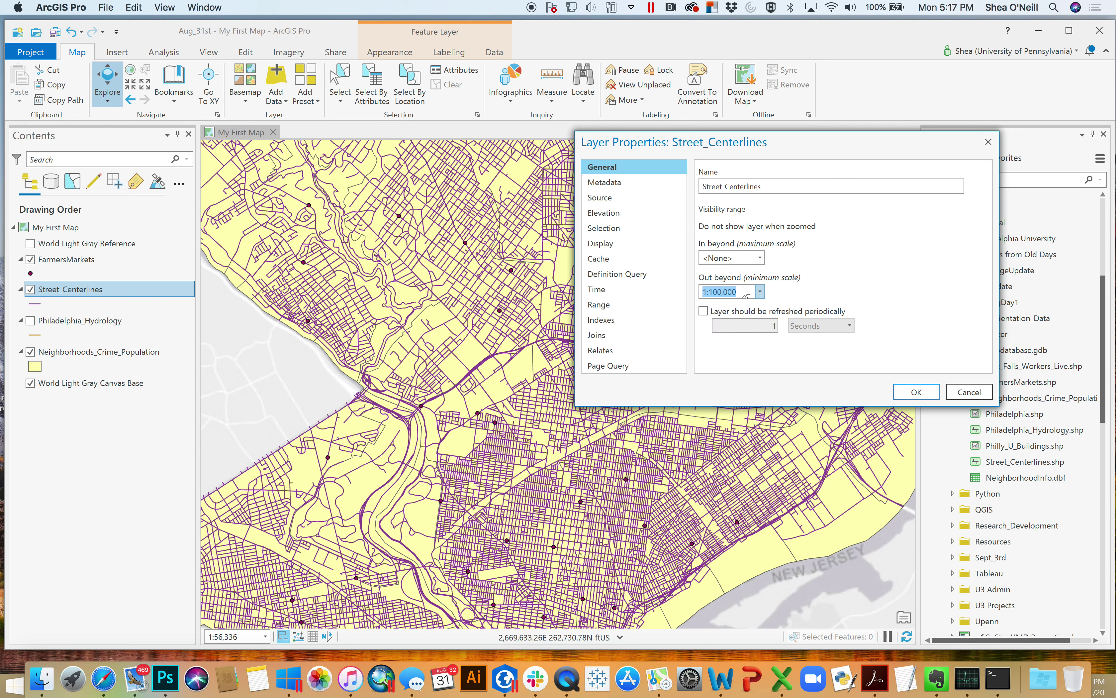
{"action": "left_click", "coordinate": [917, 392]}
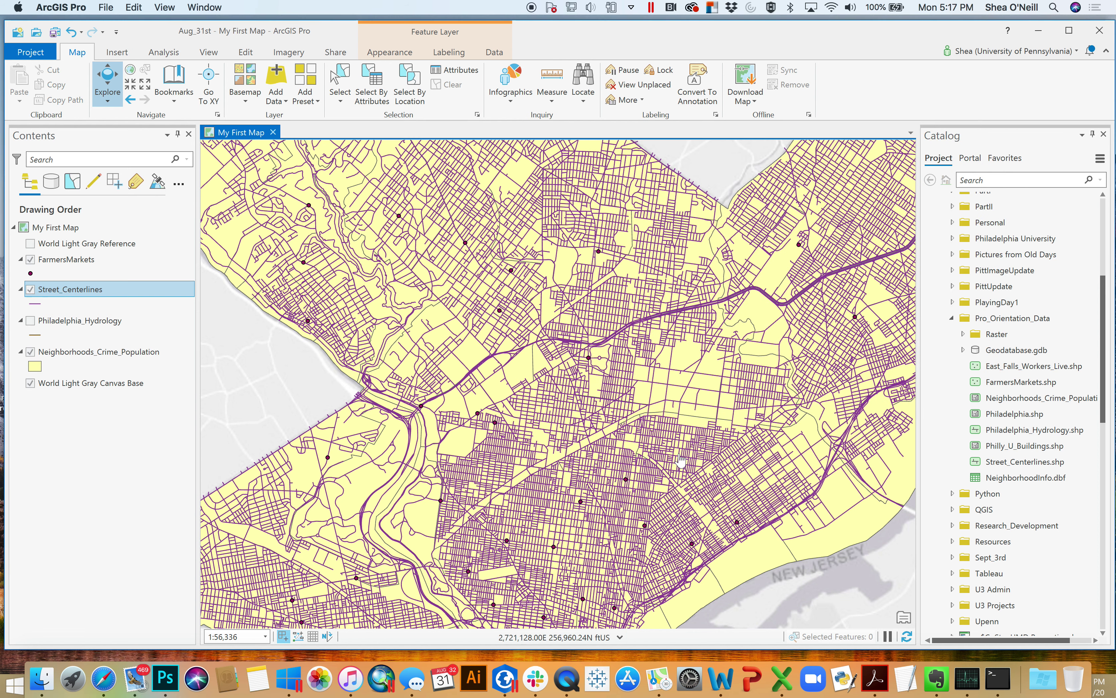
{"action": "scroll", "coordinate": [681, 459], "scroll_direction": "up", "scroll_amount": 1}
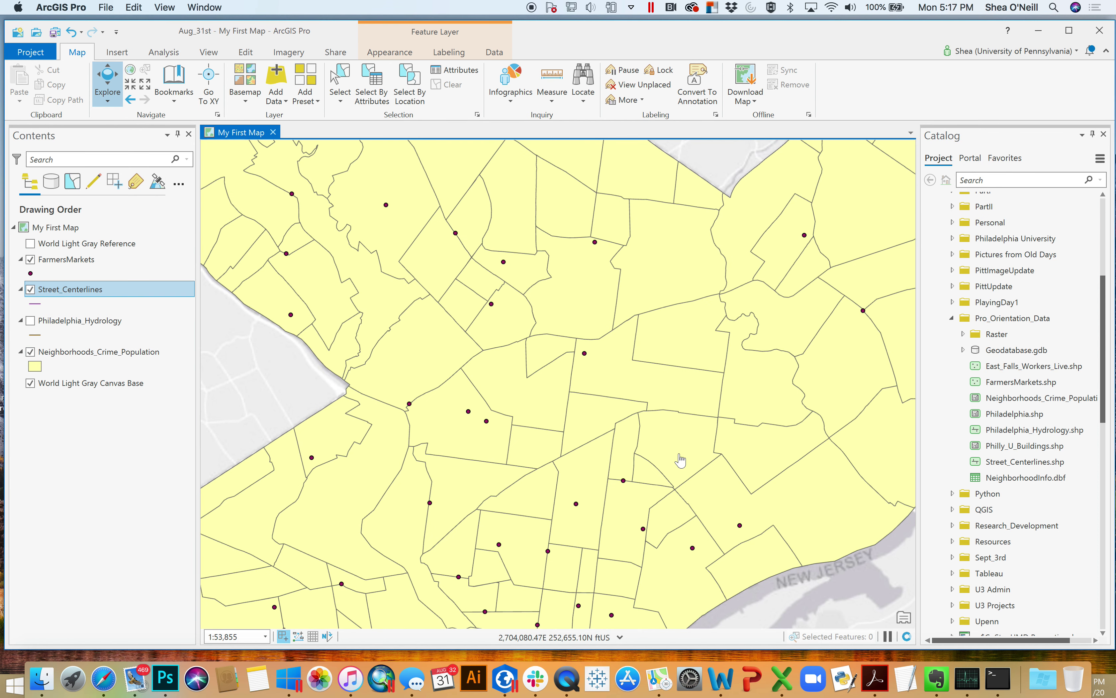
{"action": "scroll", "coordinate": [681, 459], "scroll_direction": "down", "scroll_amount": 3}
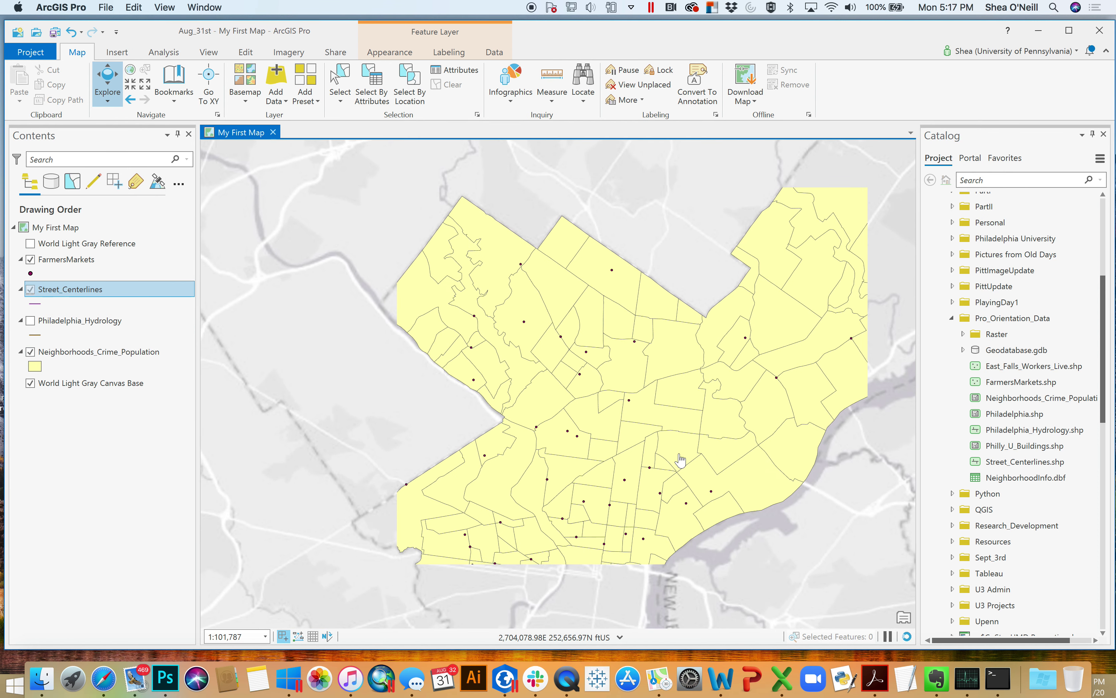
{"action": "scroll", "coordinate": [681, 459], "scroll_direction": "up", "scroll_amount": 2}
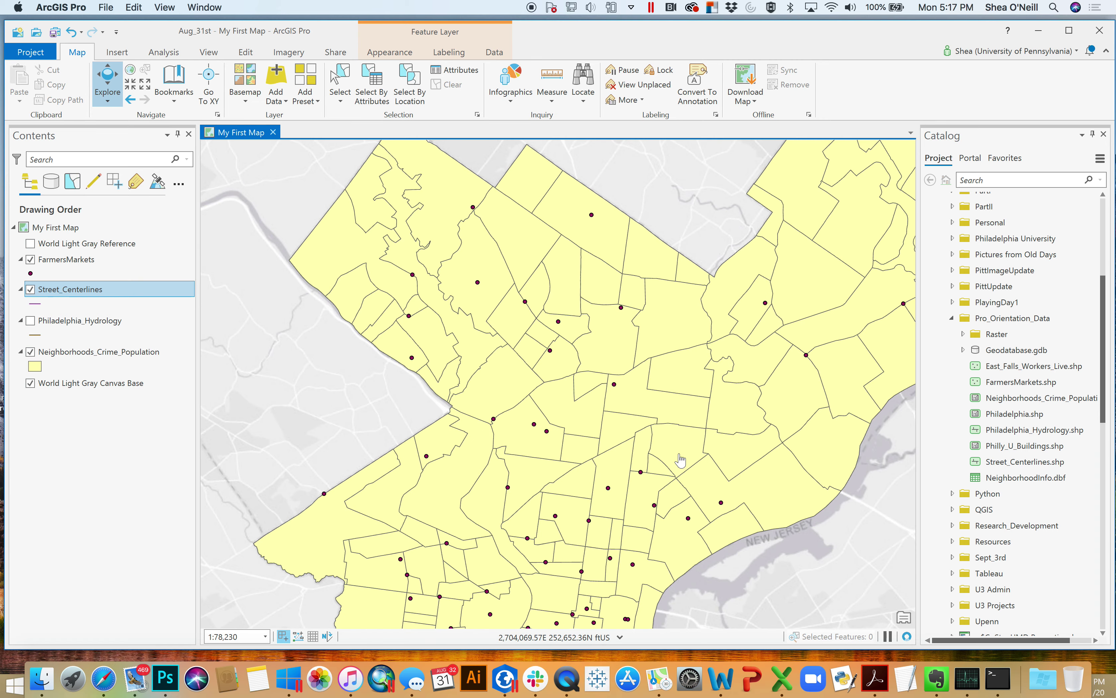
{"action": "scroll", "coordinate": [680, 460], "scroll_direction": "up", "scroll_amount": 2}
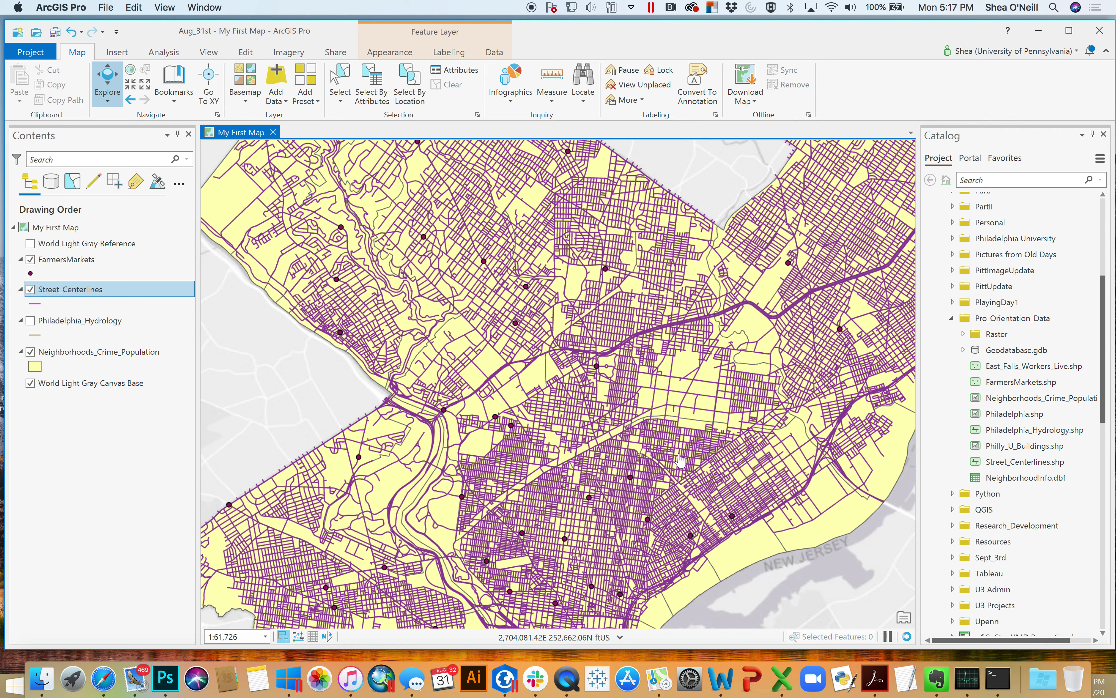
Step: Reopen Street_Centerlines properties and check its source shapefile, geometry type and vertical units
{"action": "left_click", "coordinate": [64, 299]}
{"action": "right_click", "coordinate": [63, 299]}
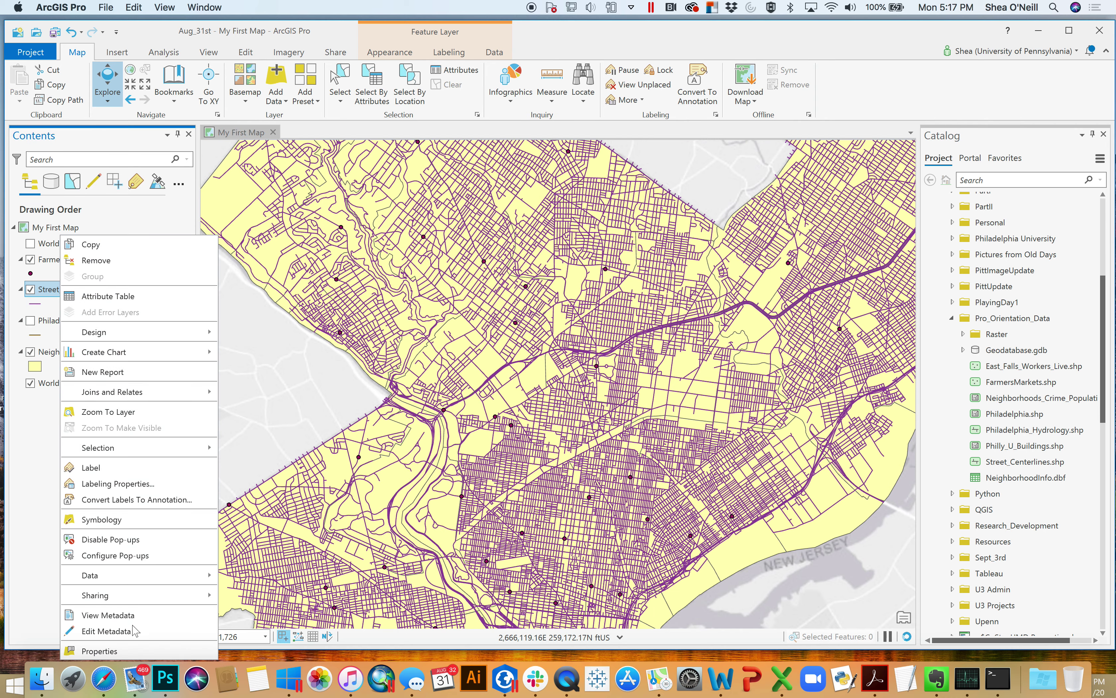
{"action": "left_click", "coordinate": [130, 651]}
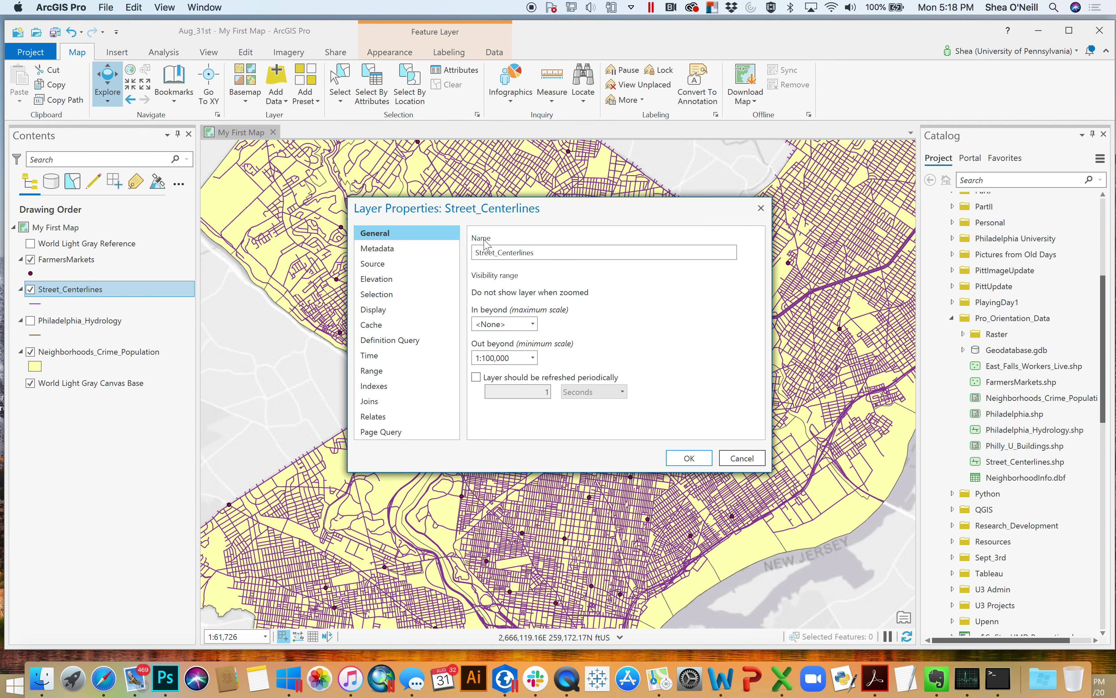
{"action": "left_click", "coordinate": [388, 253]}
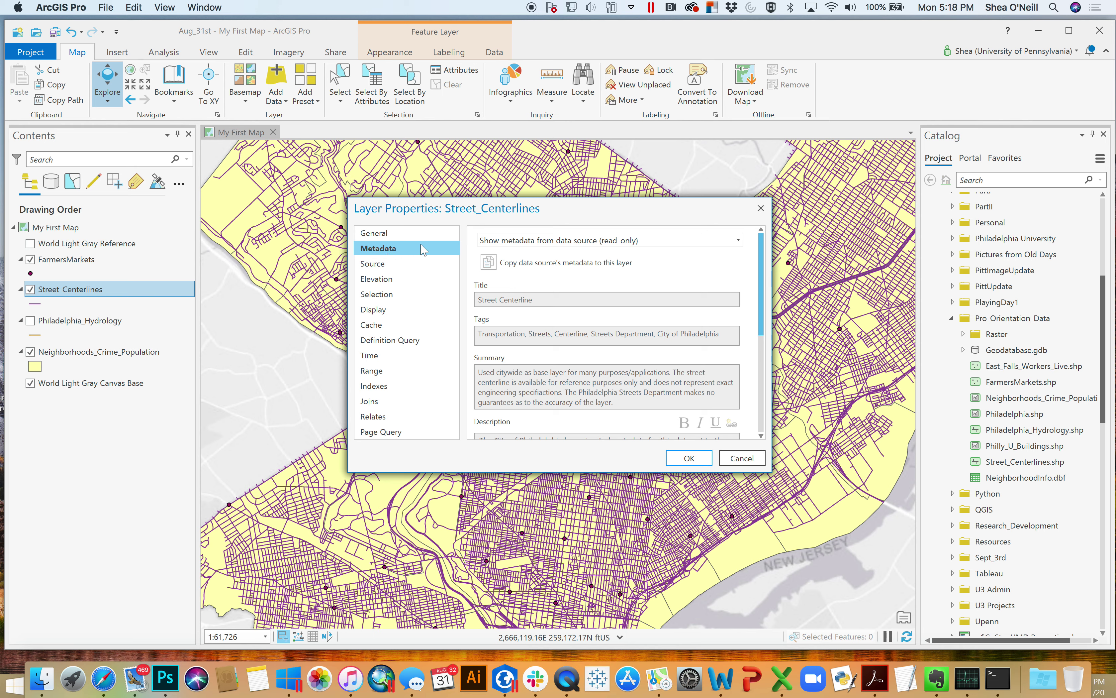
{"action": "left_click", "coordinate": [407, 265]}
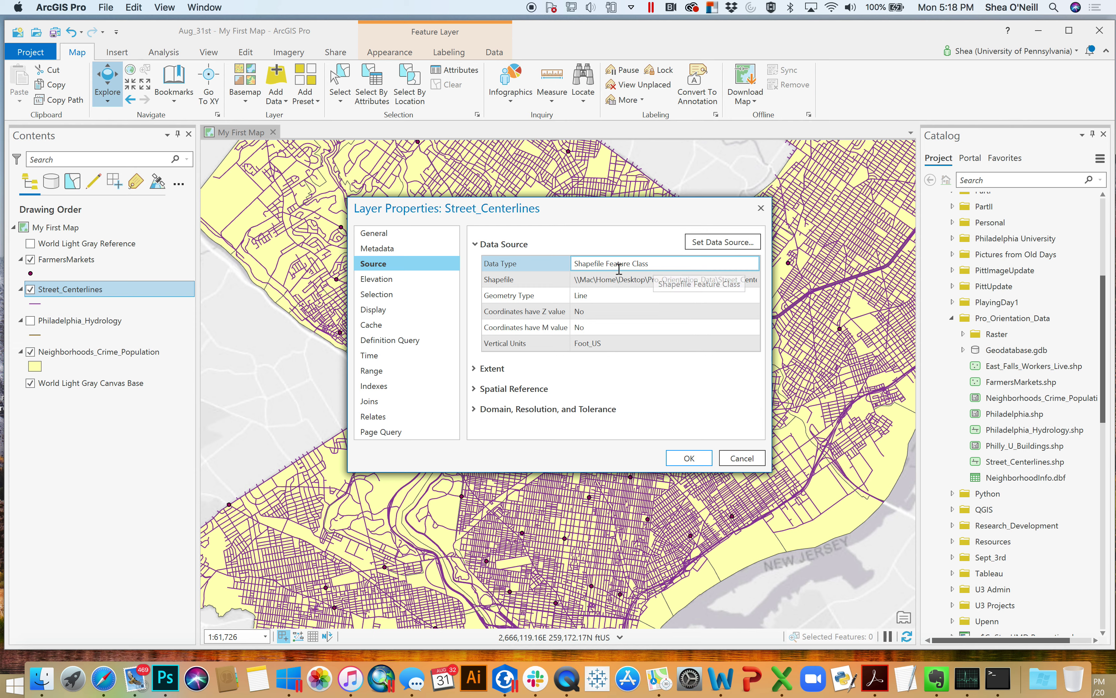
{"action": "left_click", "coordinate": [531, 280]}
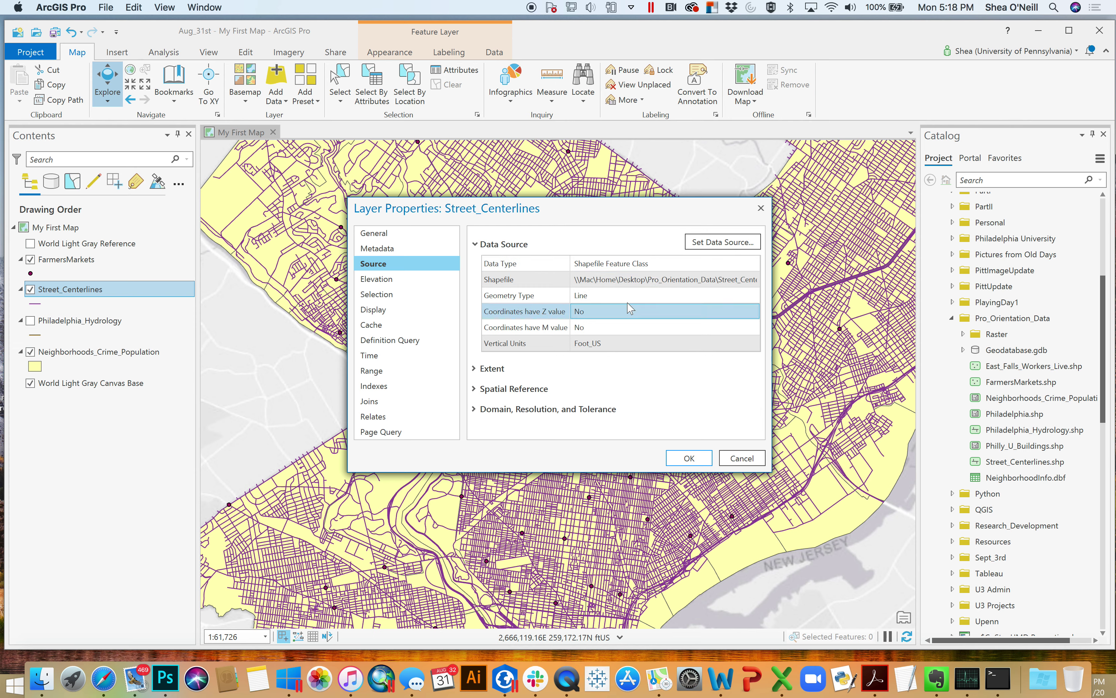
{"action": "left_click", "coordinate": [628, 294]}
{"action": "left_click", "coordinate": [609, 342]}
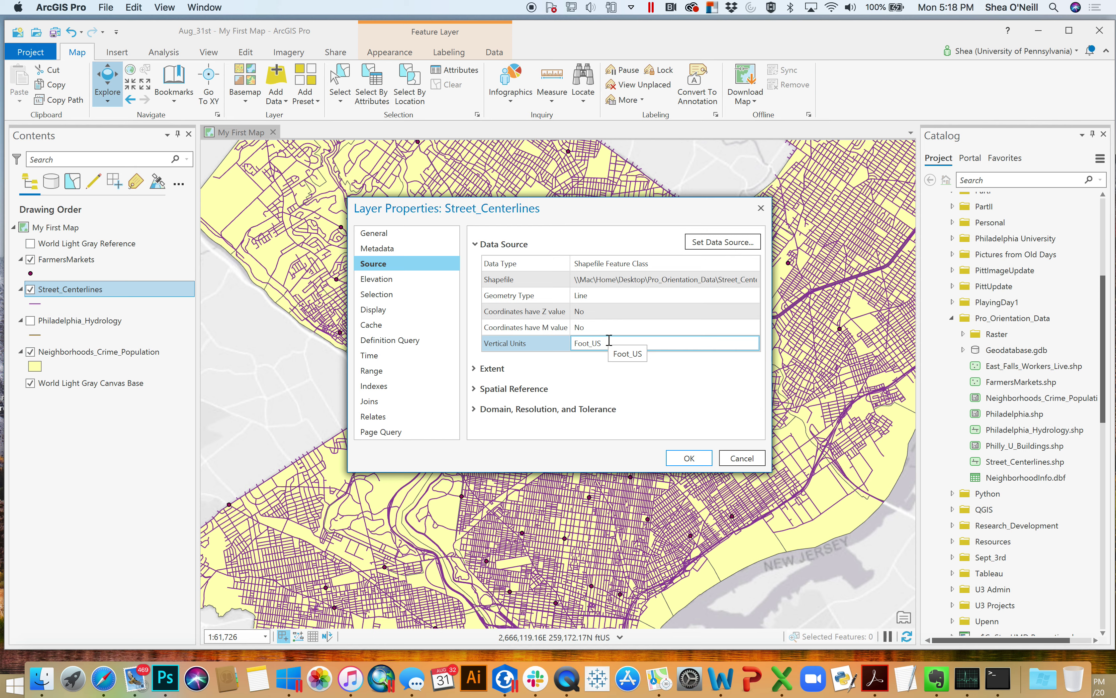
Step: Review the layer's extent and NAD 1983 StatePlane Pennsylvania South spatial reference, then close properties
{"action": "left_click", "coordinate": [477, 369]}
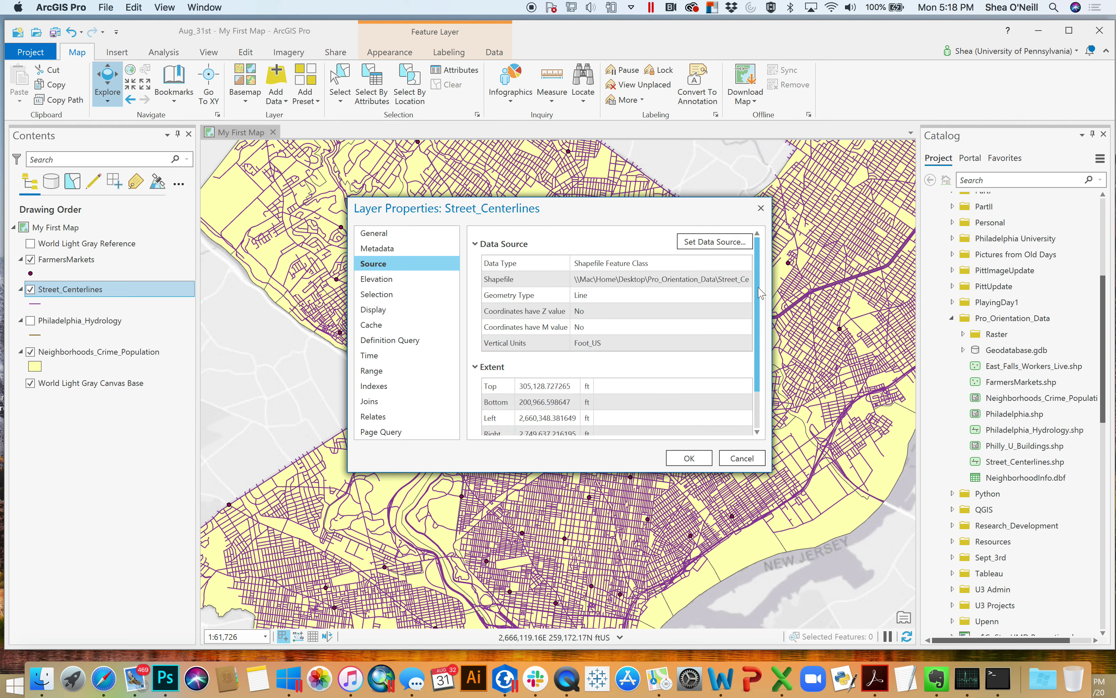
{"action": "left_click_drag", "start_coordinate": [759, 292], "coordinate": [767, 342]}
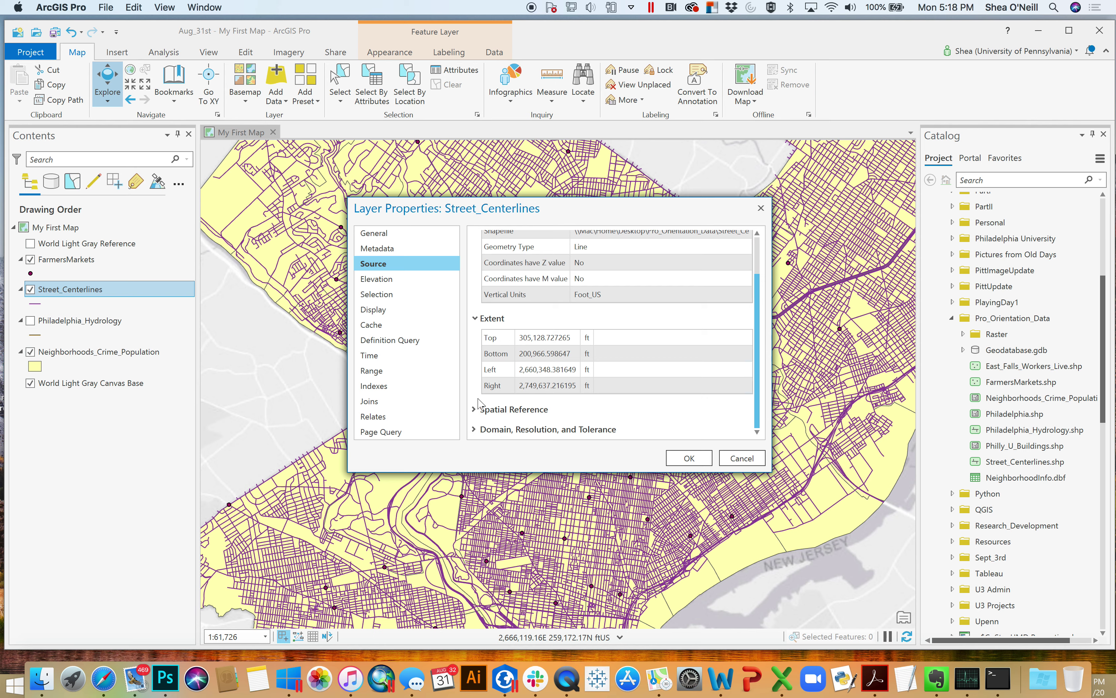
{"action": "left_click", "coordinate": [480, 411]}
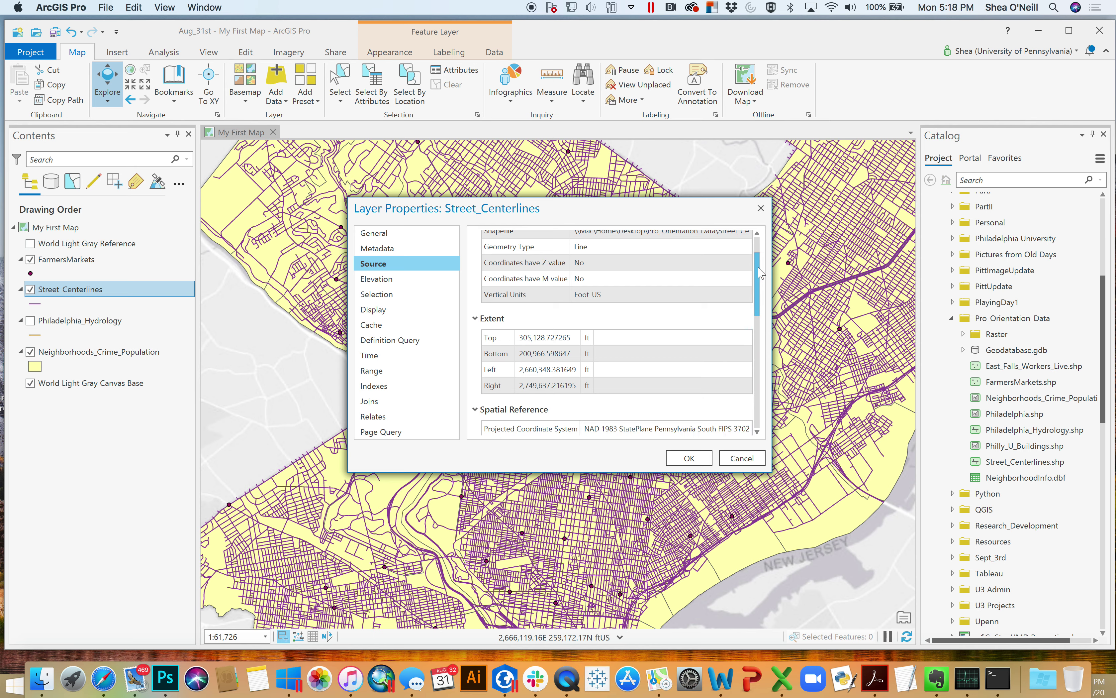
{"action": "left_click_drag", "start_coordinate": [761, 274], "coordinate": [777, 385]}
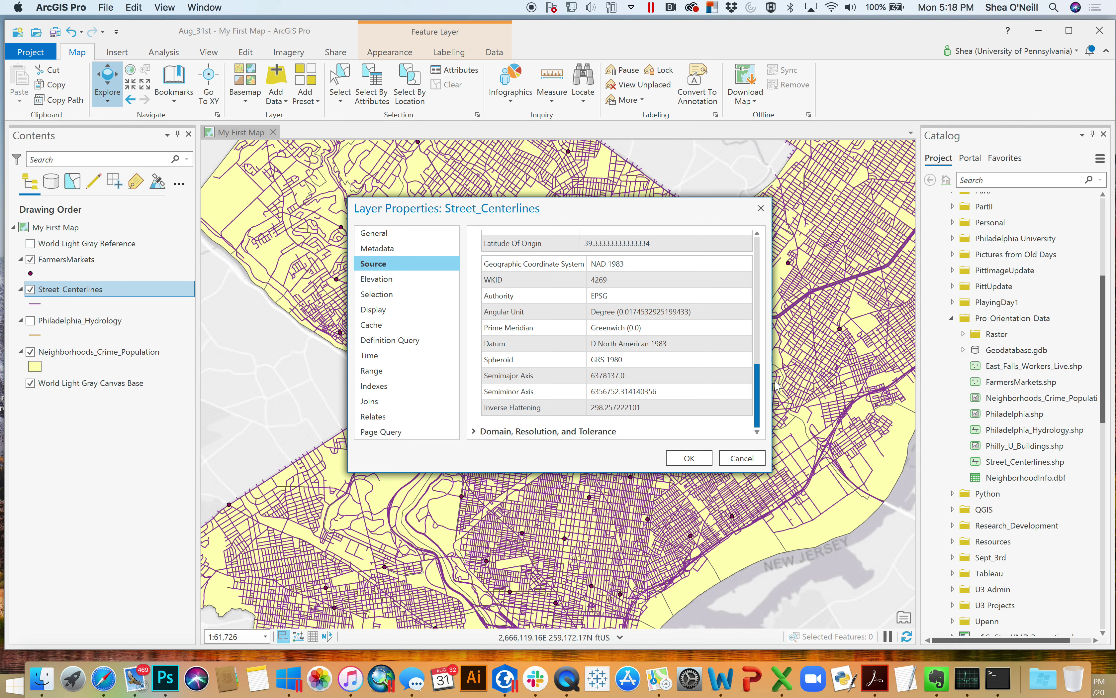
{"action": "left_click_drag", "start_coordinate": [777, 385], "coordinate": [771, 322]}
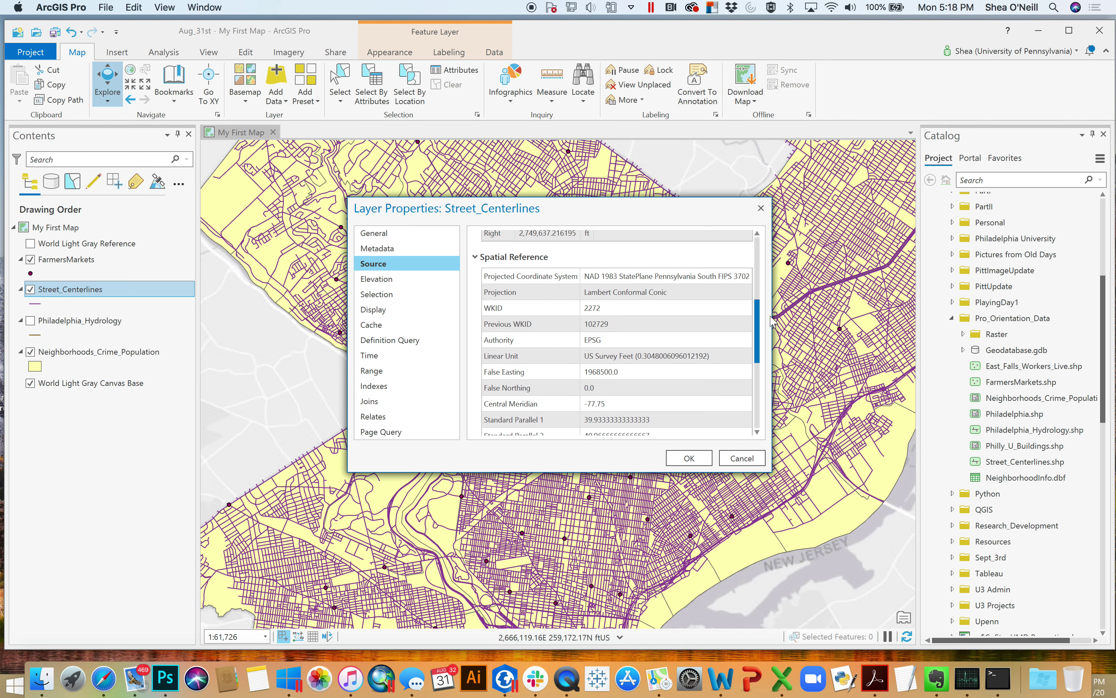
{"action": "left_click_drag", "start_coordinate": [771, 321], "coordinate": [776, 259]}
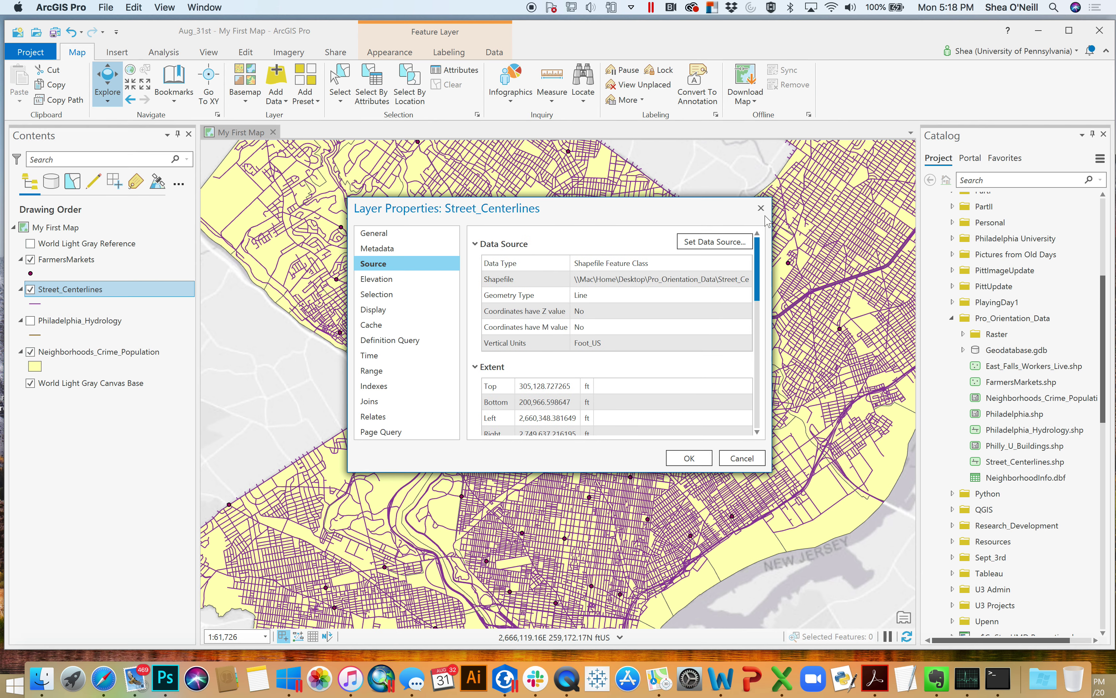
{"action": "left_click", "coordinate": [762, 209]}
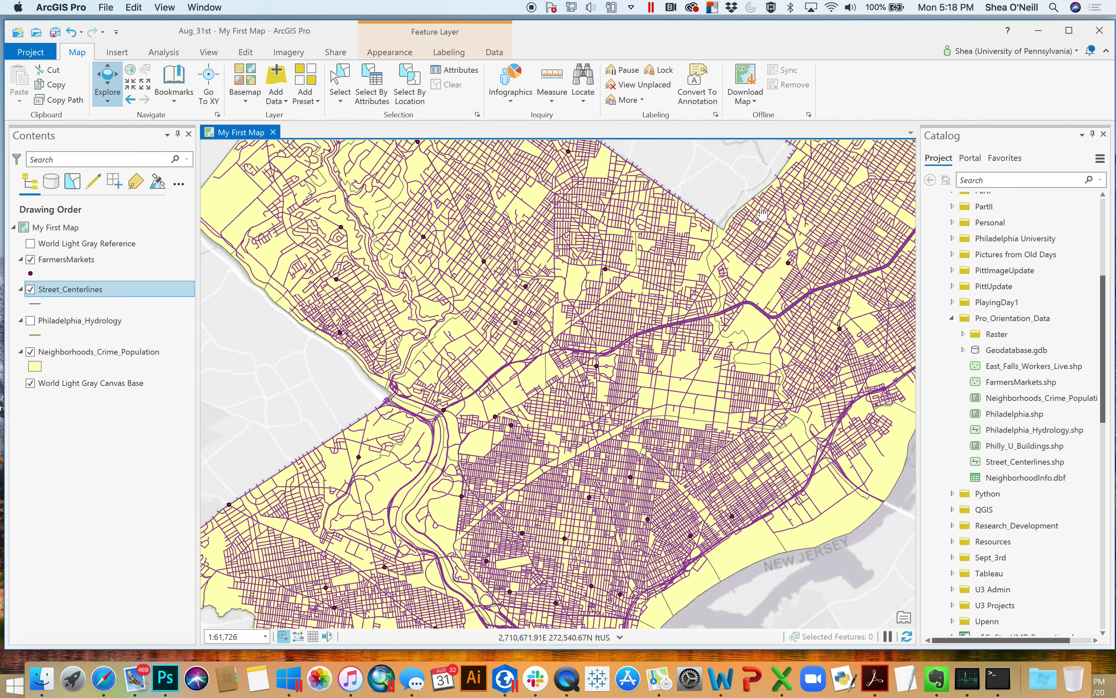
Step: Hide Street_Centerlines and Neighborhoods_Crime_Population, then open the FarmersMarkets table listing 54 markets
{"action": "left_click", "coordinate": [70, 269]}
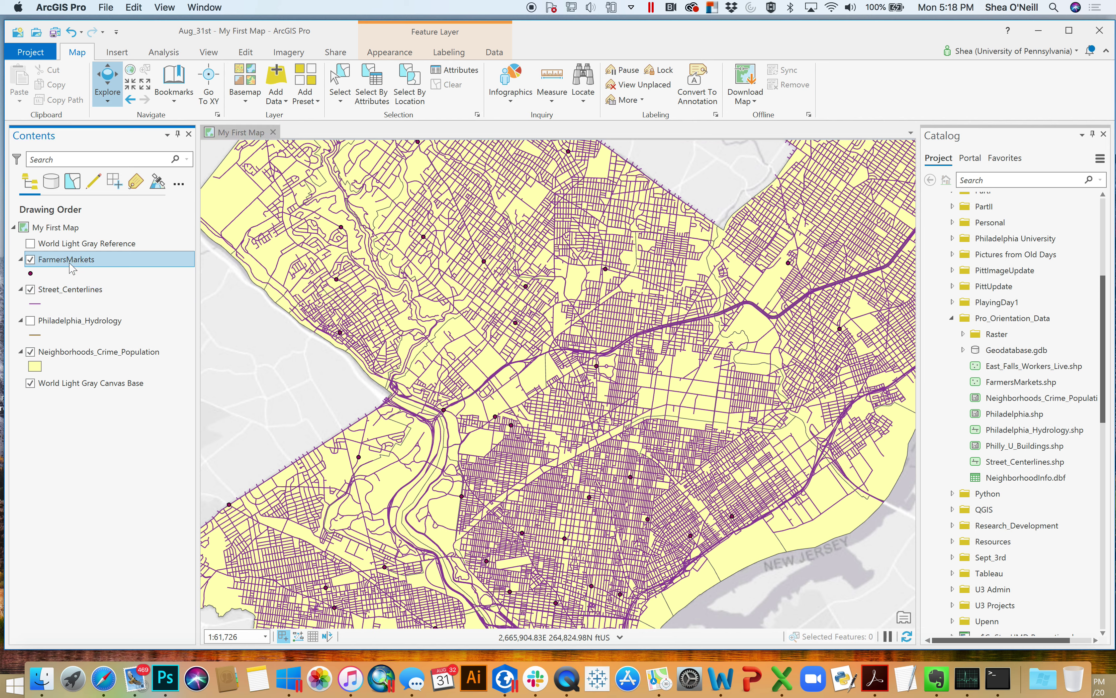
{"action": "right_click", "coordinate": [80, 262]}
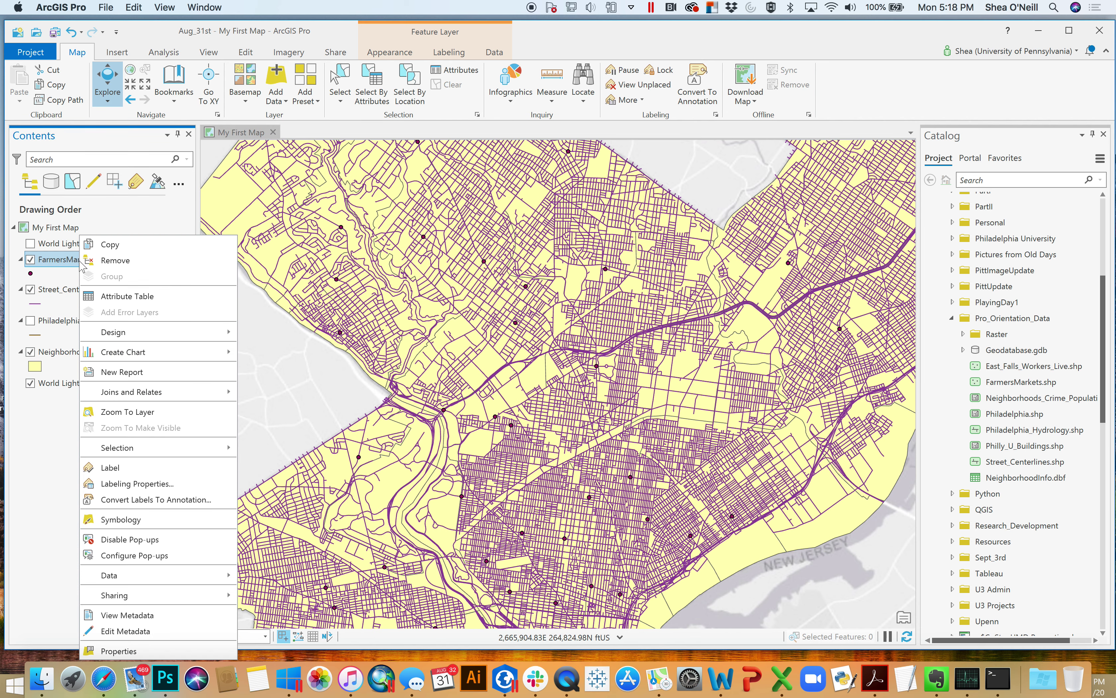
{"action": "left_click", "coordinate": [30, 290]}
{"action": "left_click", "coordinate": [31, 353]}
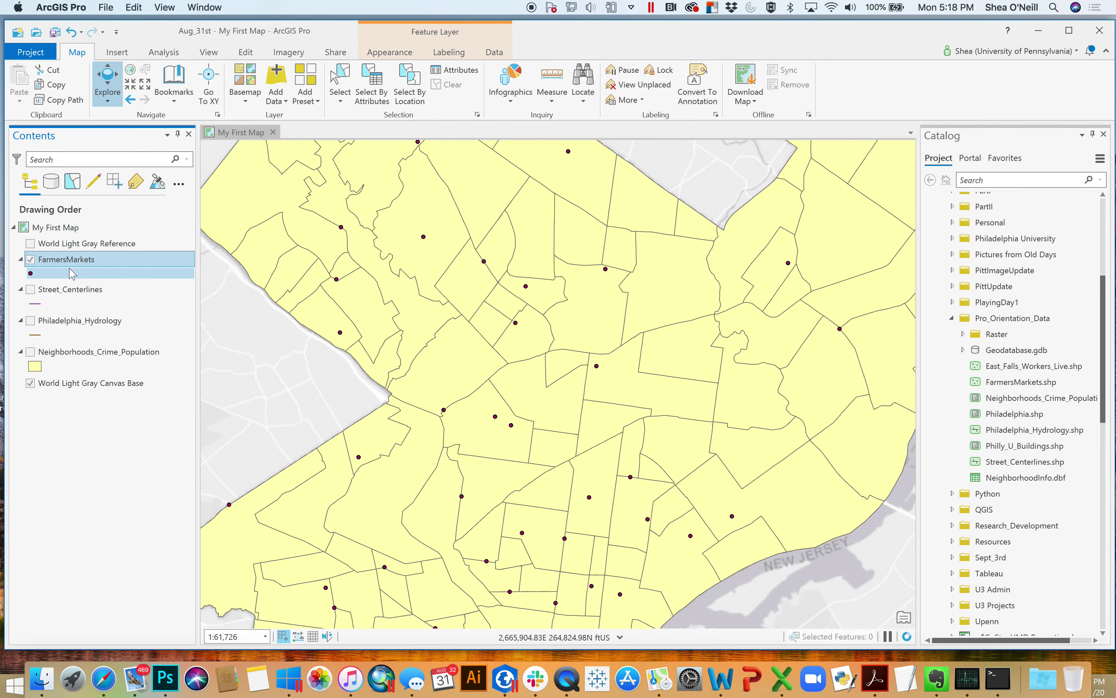
{"action": "right_click", "coordinate": [69, 262]}
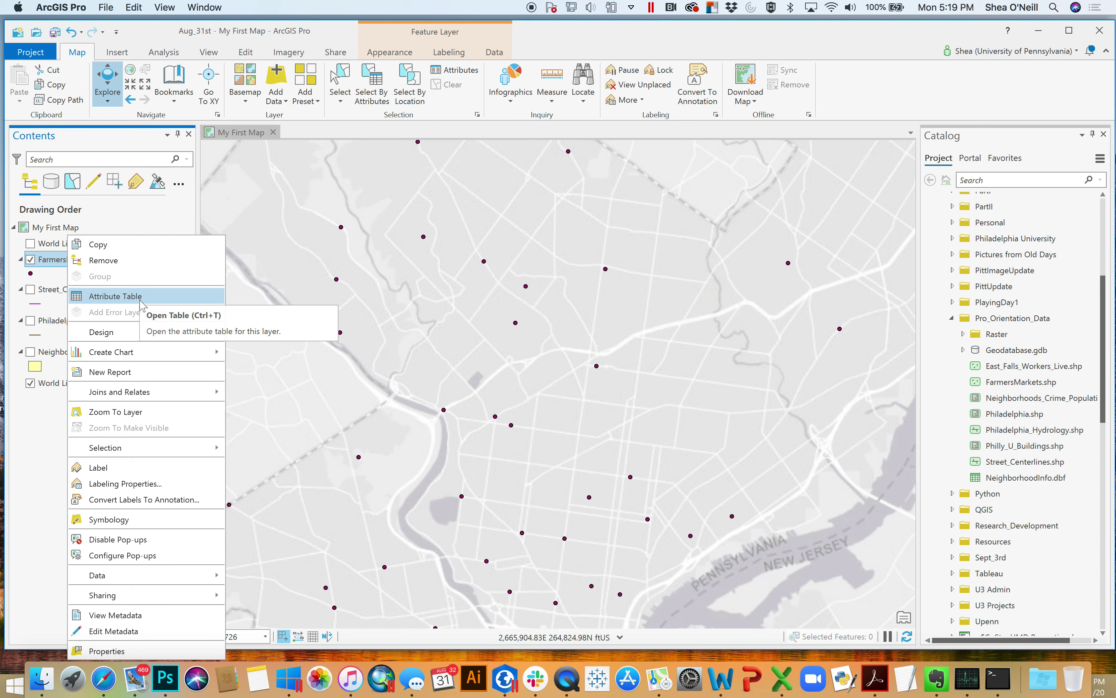
{"action": "left_click", "coordinate": [115, 296]}
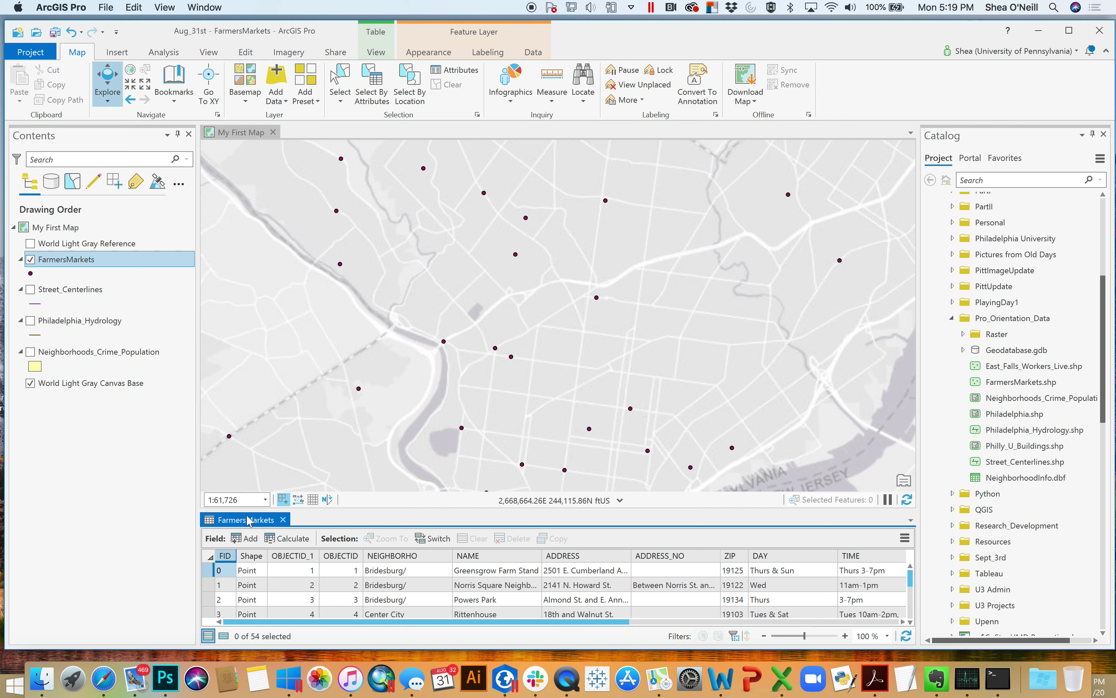
Step: Undock the FarmersMarkets table into a narrower, taller floating window and scroll its rows
{"action": "left_click_drag", "start_coordinate": [246, 520], "coordinate": [374, 212]}
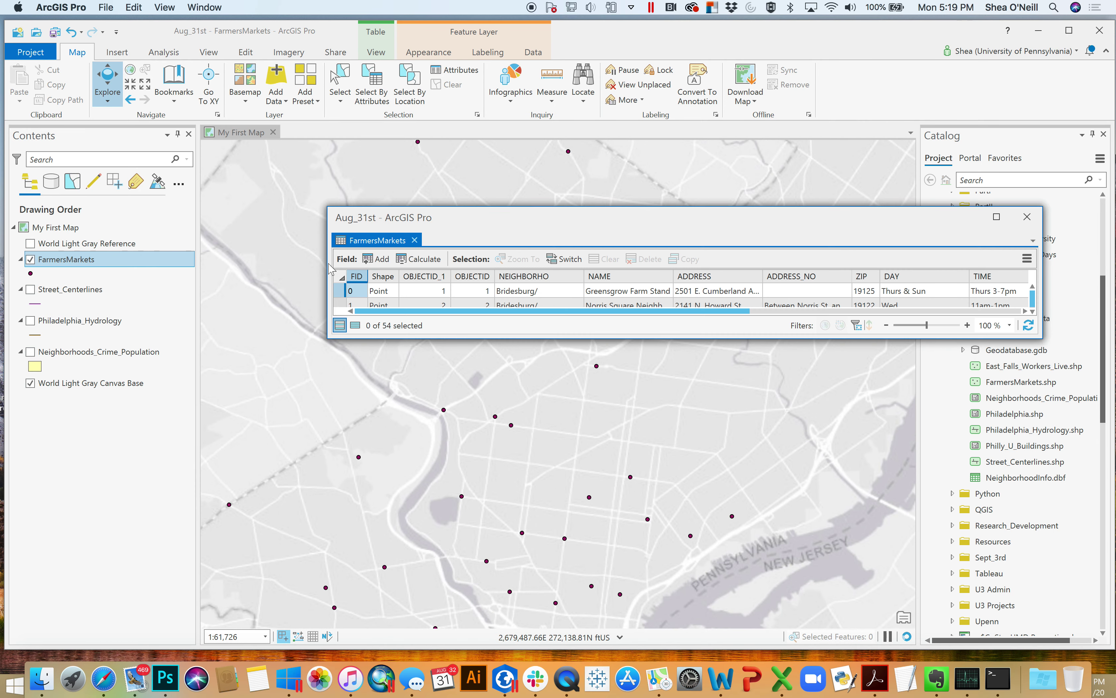
{"action": "left_click_drag", "start_coordinate": [324, 264], "coordinate": [605, 263]}
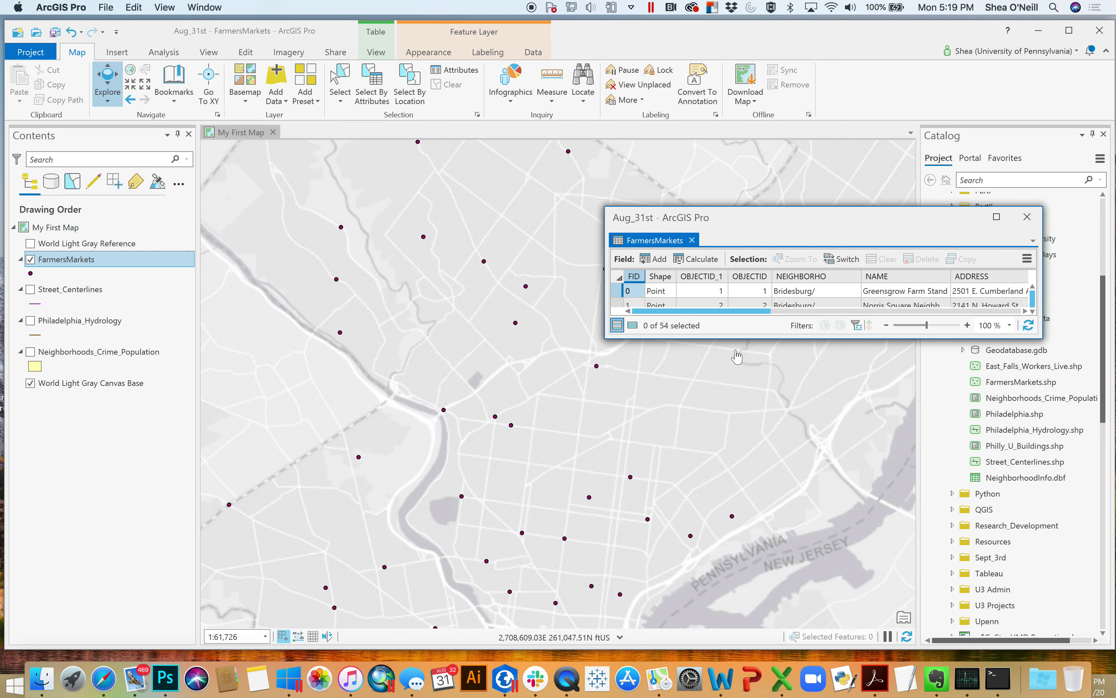
{"action": "left_click_drag", "start_coordinate": [729, 339], "coordinate": [771, 564]}
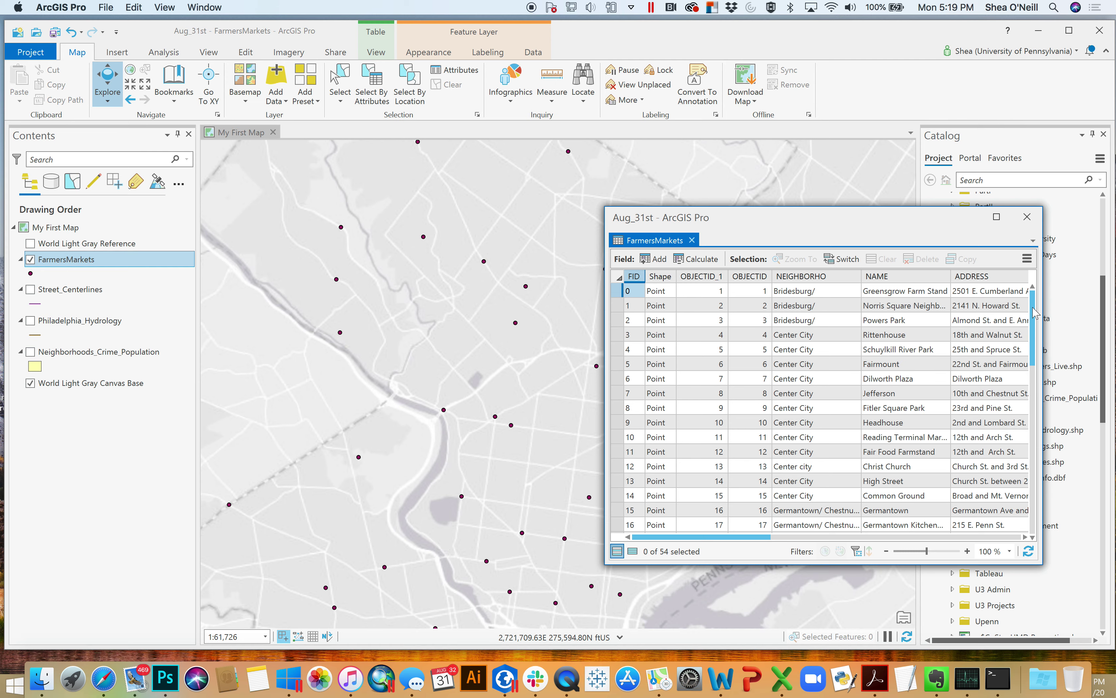
{"action": "scroll", "coordinate": [1037, 369], "scroll_direction": "down", "scroll_amount": 2}
{"action": "scroll", "coordinate": [1037, 369], "scroll_direction": "down", "scroll_amount": 5}
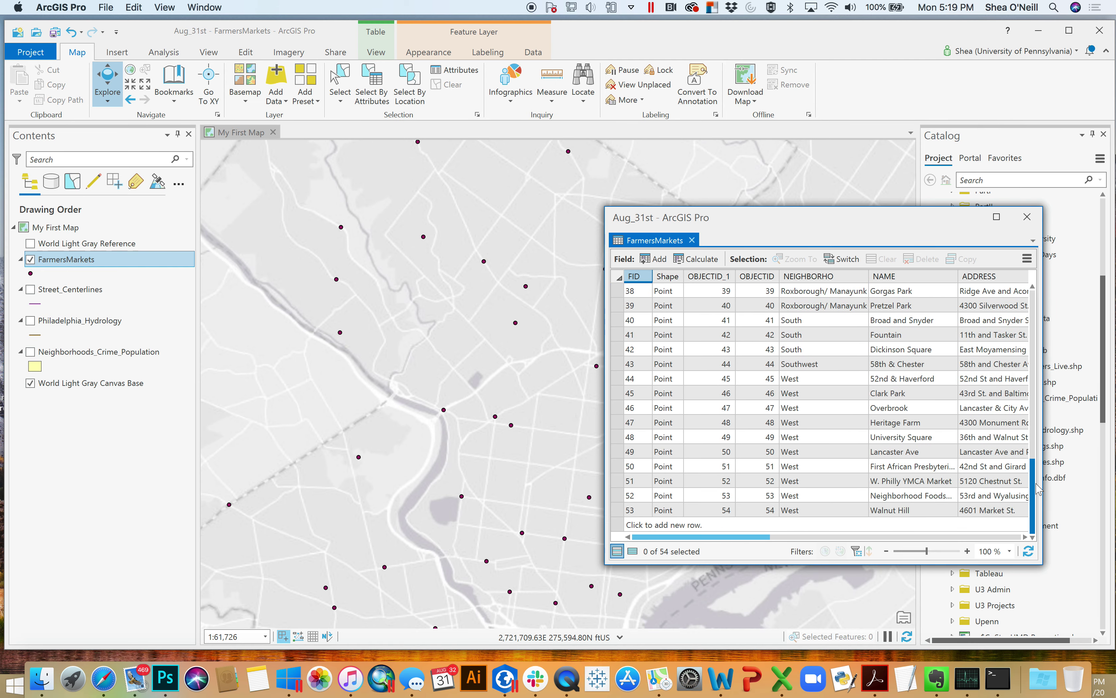
{"action": "left_click_drag", "start_coordinate": [1033, 396], "coordinate": [1025, 315]}
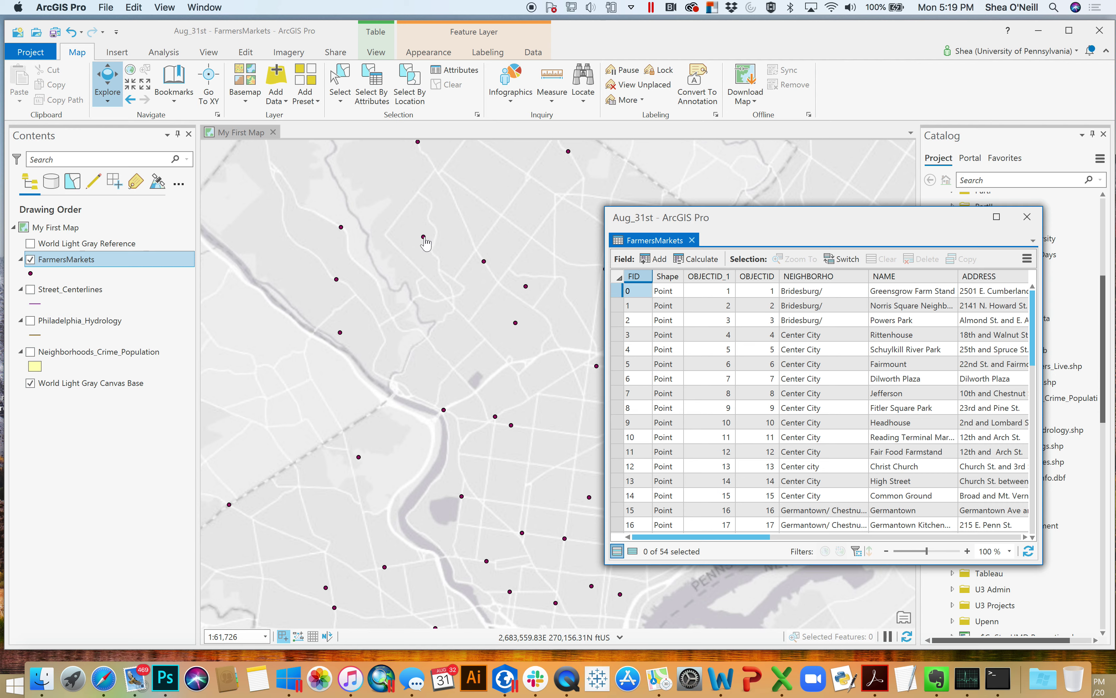
{"action": "right_click", "coordinate": [98, 361]}
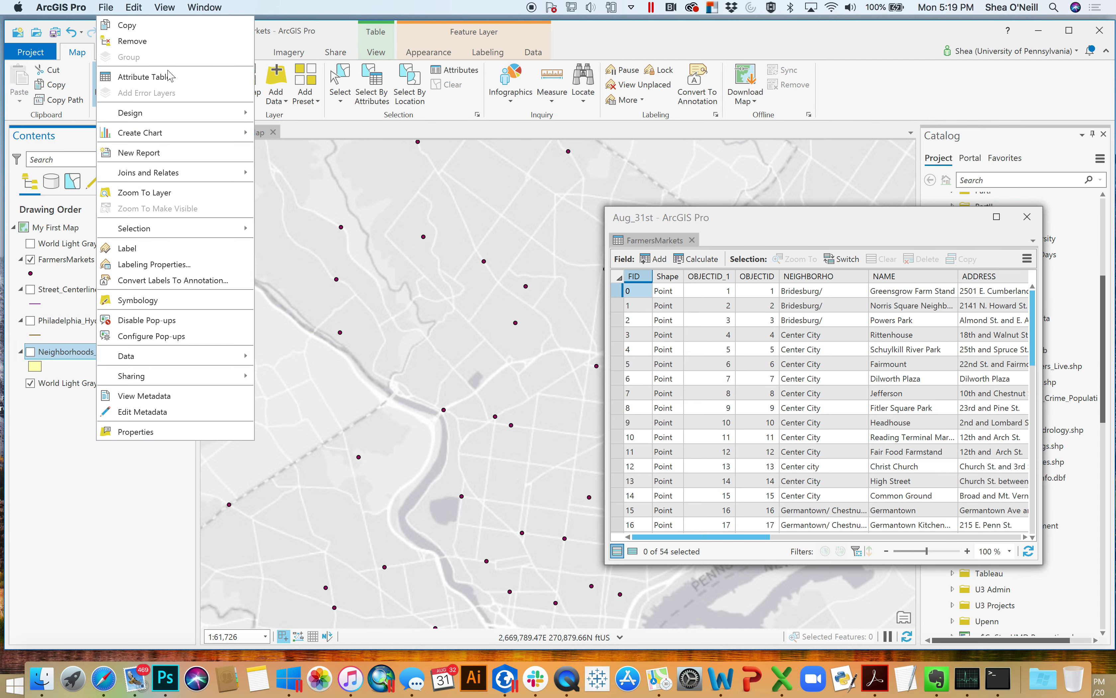
Step: Open the Neighborhoods_Crime_Population (158 records) and Street_Centerlines (41,028 records) attribute tables
{"action": "left_click", "coordinate": [168, 77]}
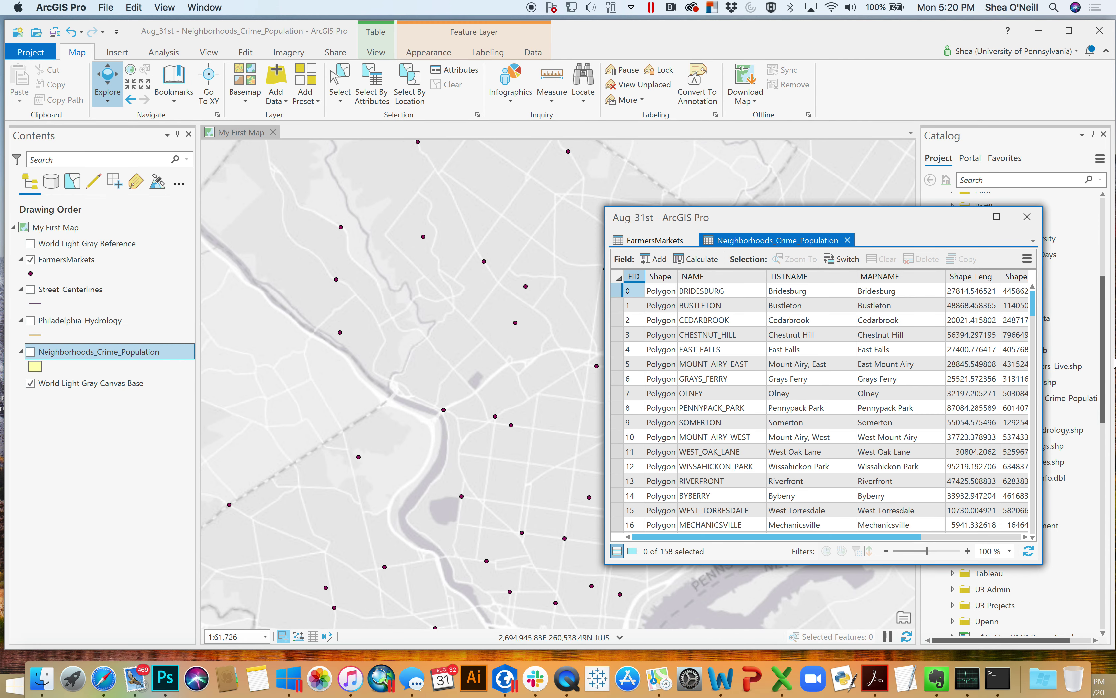
{"action": "left_click_drag", "start_coordinate": [1033, 303], "coordinate": [1037, 387]}
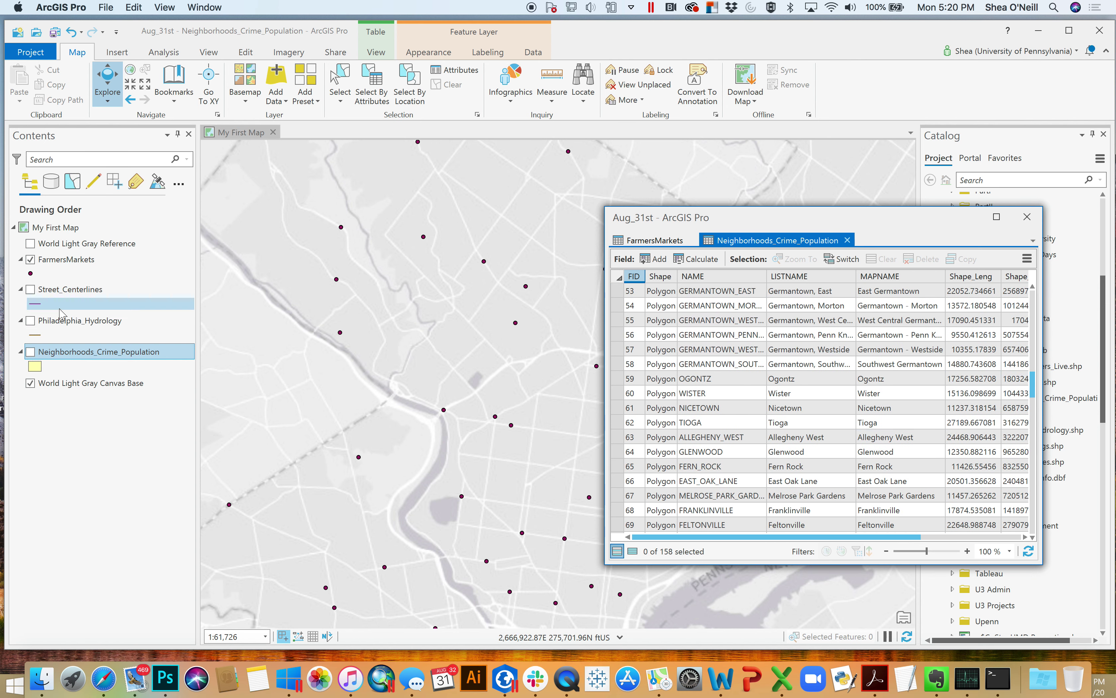
{"action": "right_click", "coordinate": [68, 292]}
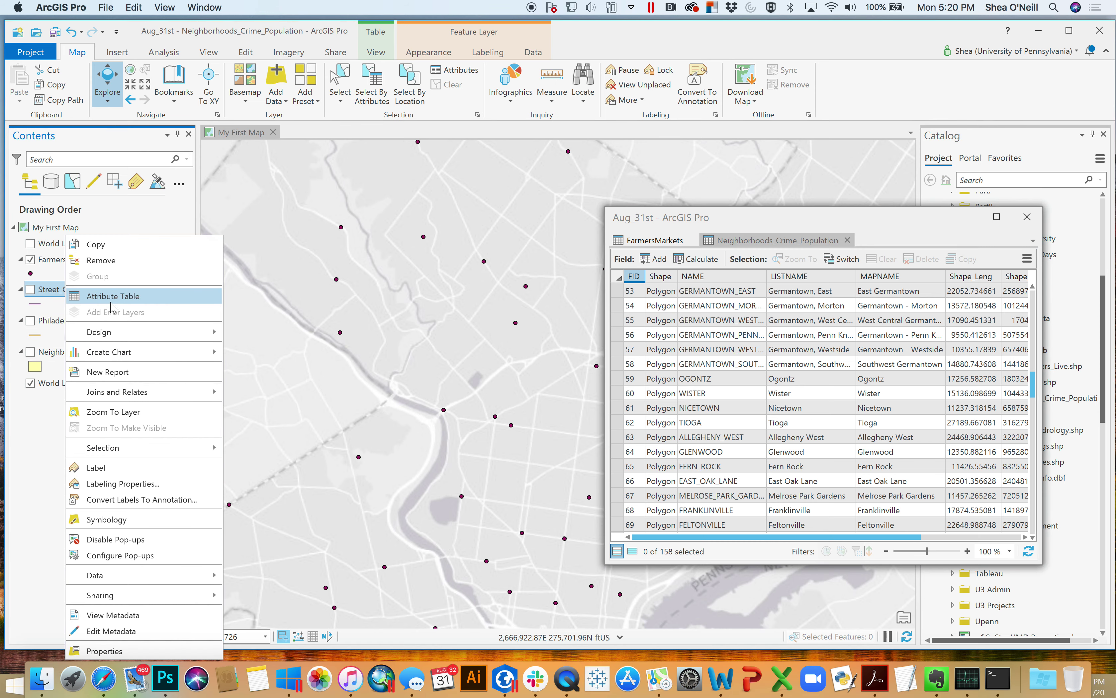
{"action": "left_click", "coordinate": [117, 301]}
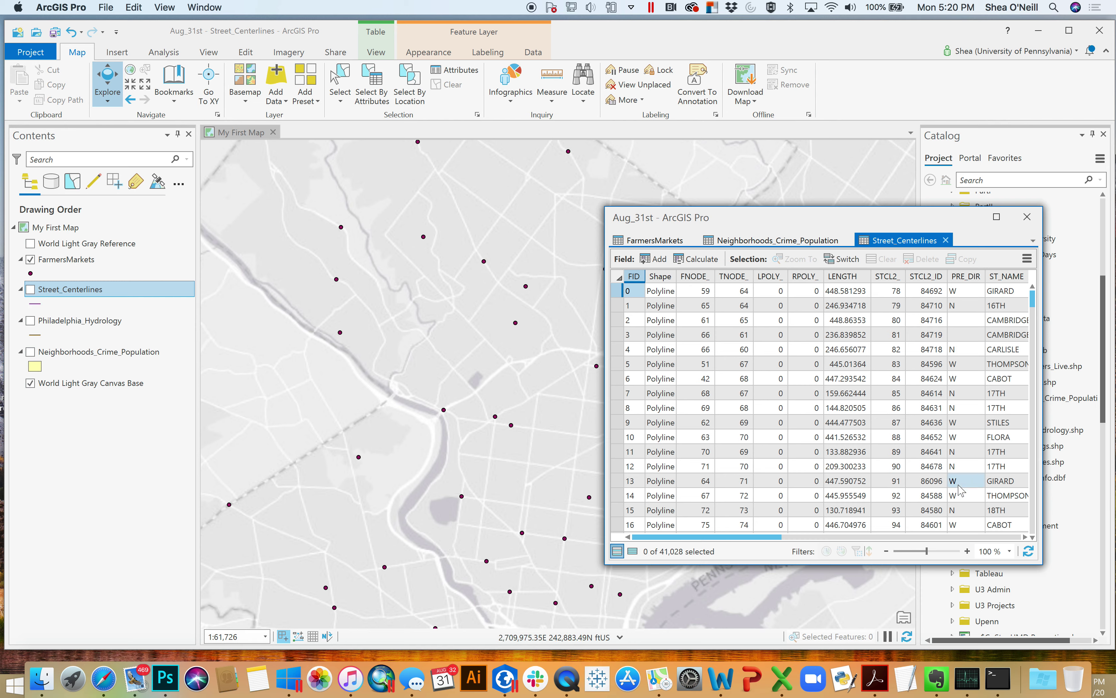
Step: Select the 17TH street record, browse its columns, clear the selection, and return to FarmersMarkets
{"action": "left_click", "coordinate": [1025, 538]}
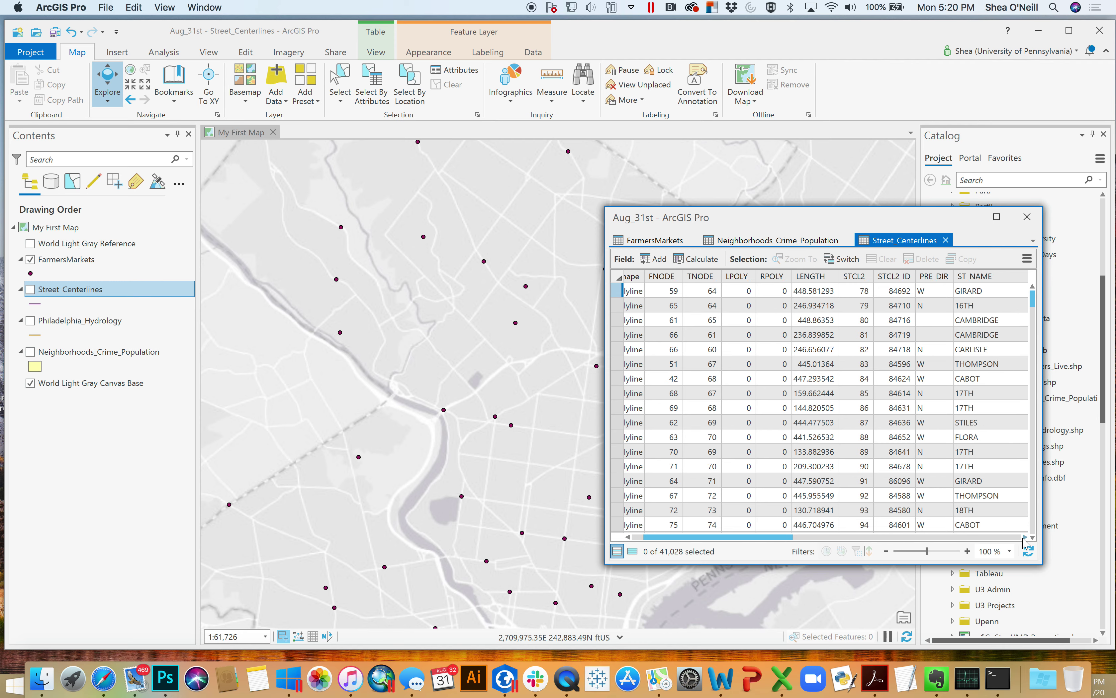
{"action": "left_click", "coordinate": [1025, 538]}
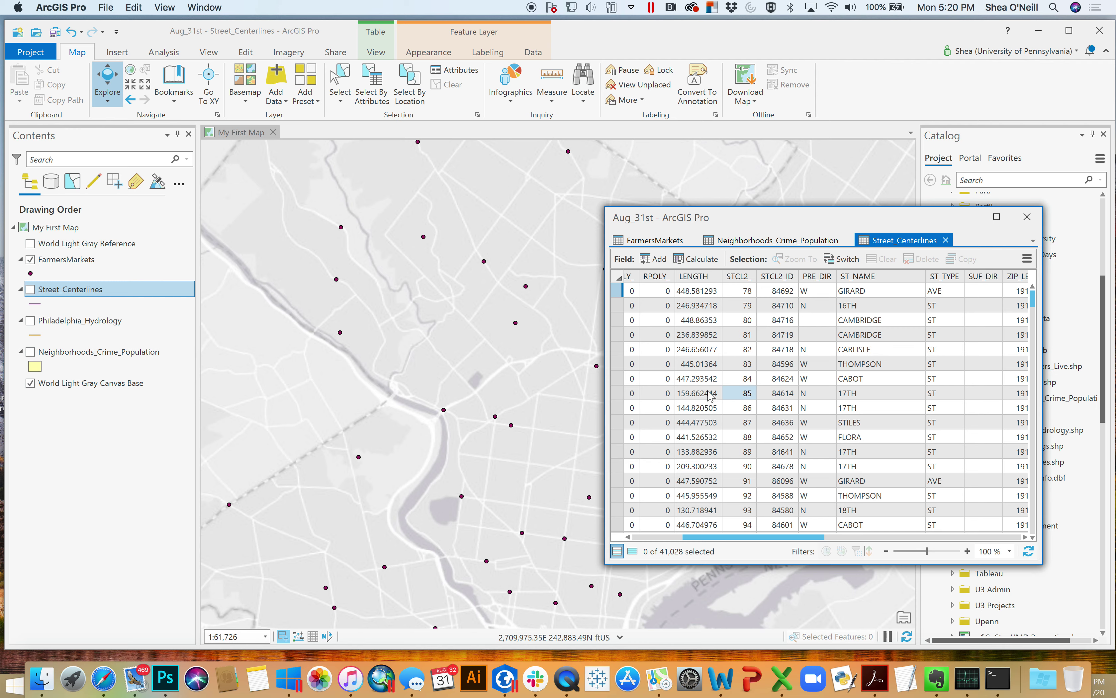
{"action": "left_click", "coordinate": [617, 393]}
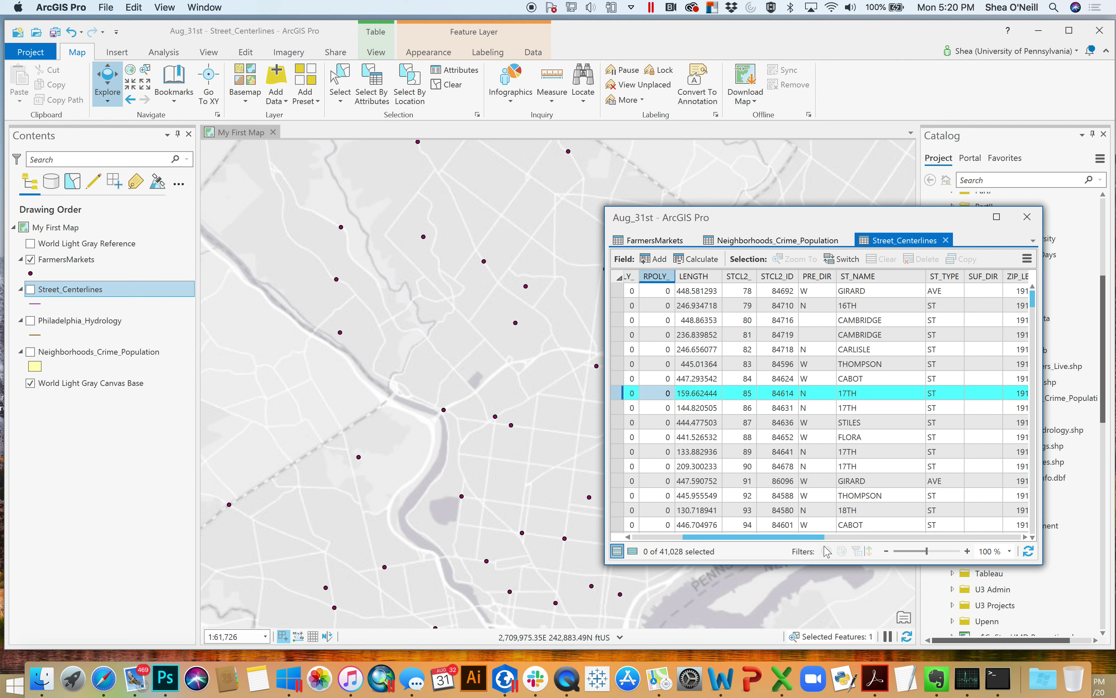
{"action": "scroll", "coordinate": [826, 539], "scroll_direction": "right", "scroll_amount": 2}
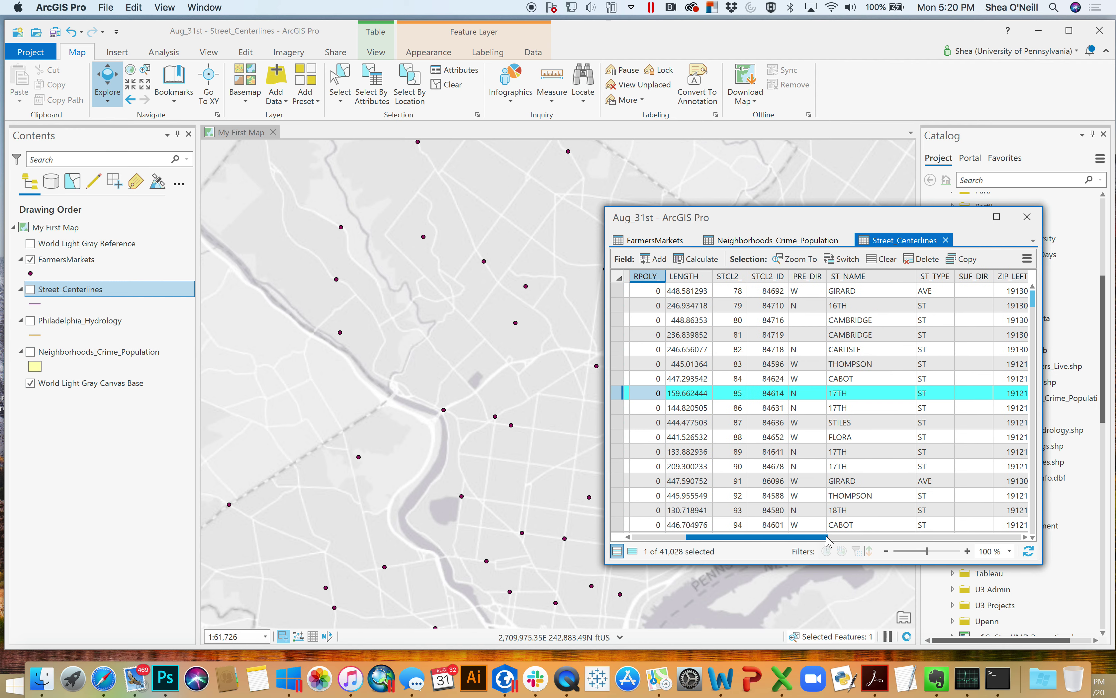
{"action": "scroll", "coordinate": [847, 543], "scroll_direction": "right", "scroll_amount": 4}
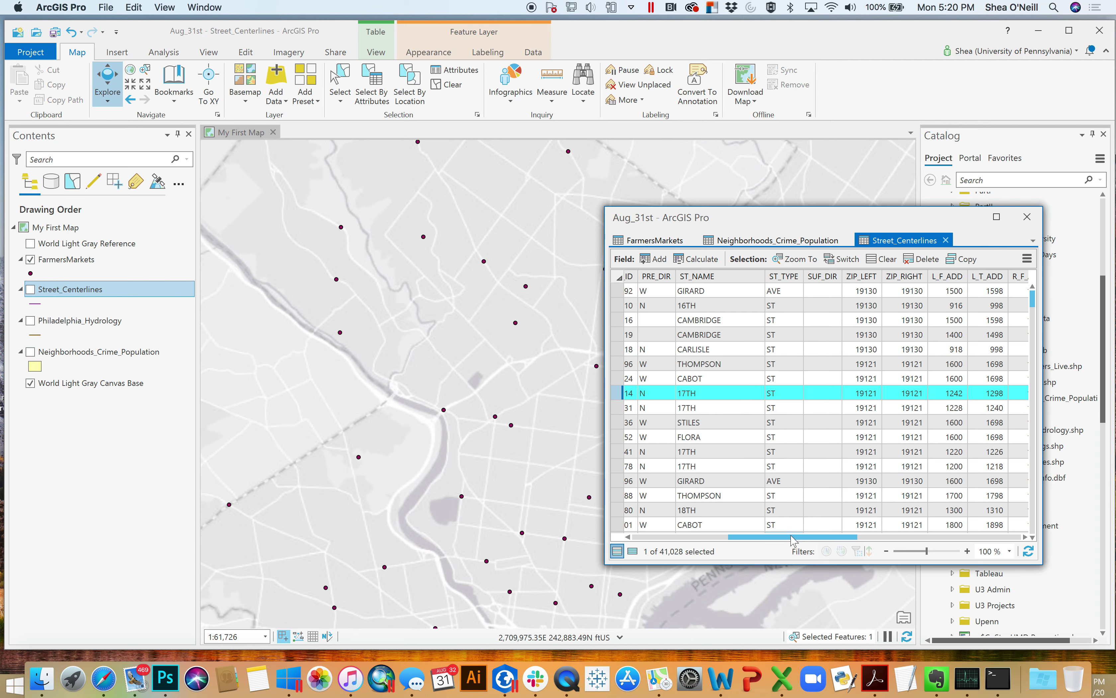
{"action": "left_click_drag", "start_coordinate": [789, 540], "coordinate": [683, 524]}
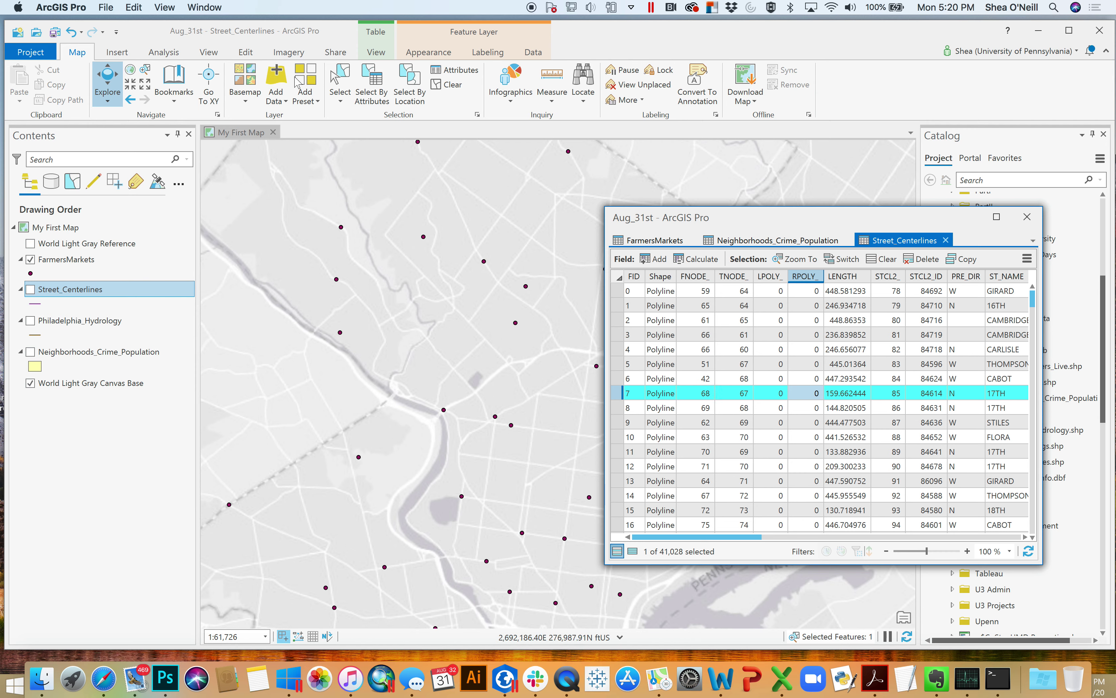
{"action": "left_click", "coordinate": [445, 85]}
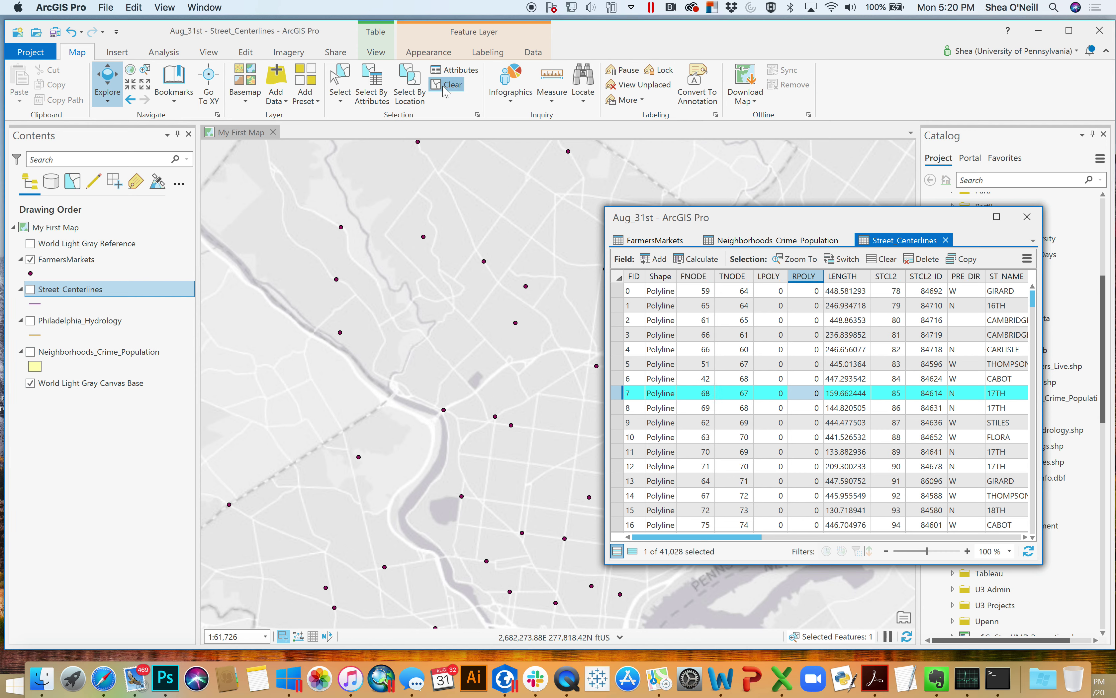
{"action": "left_click", "coordinate": [656, 241]}
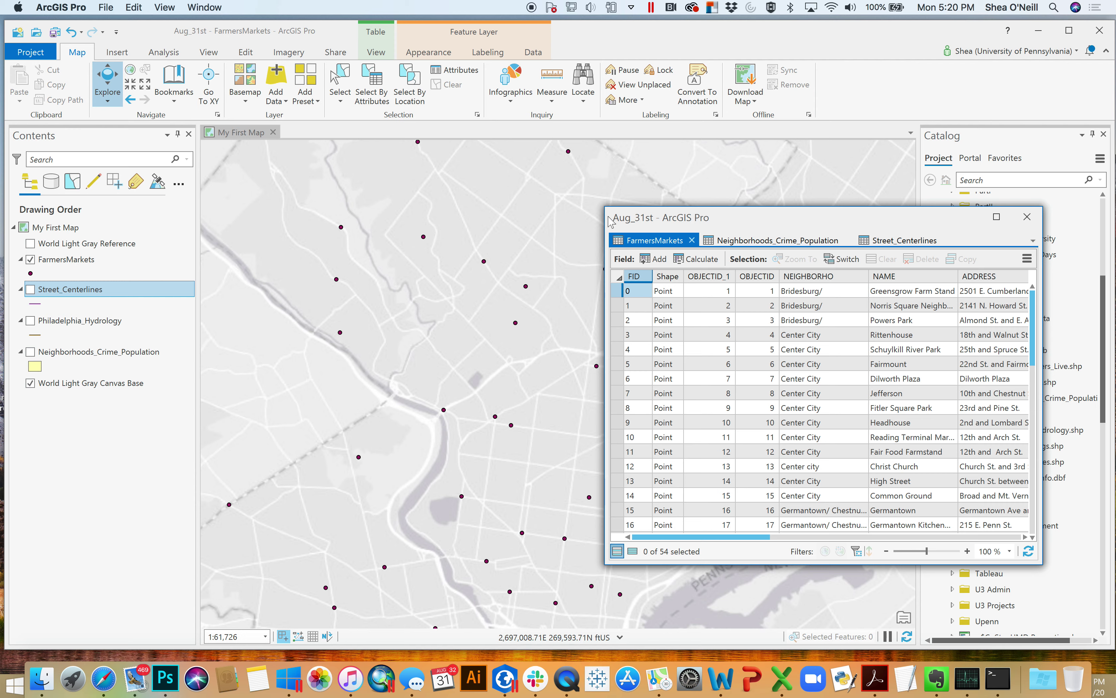
Step: Narrow the table window and select the Schuylkill River Park, then Fairmount, market records
{"action": "left_click_drag", "start_coordinate": [603, 224], "coordinate": [655, 225]}
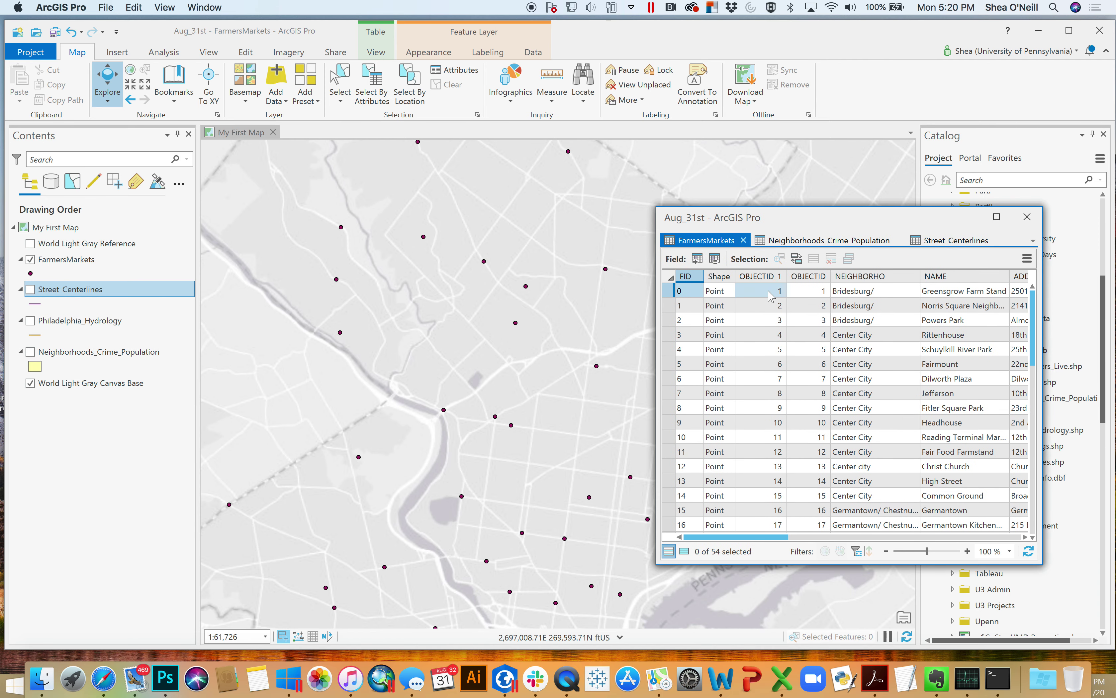
{"action": "left_click", "coordinate": [738, 350]}
{"action": "left_click", "coordinate": [670, 349]}
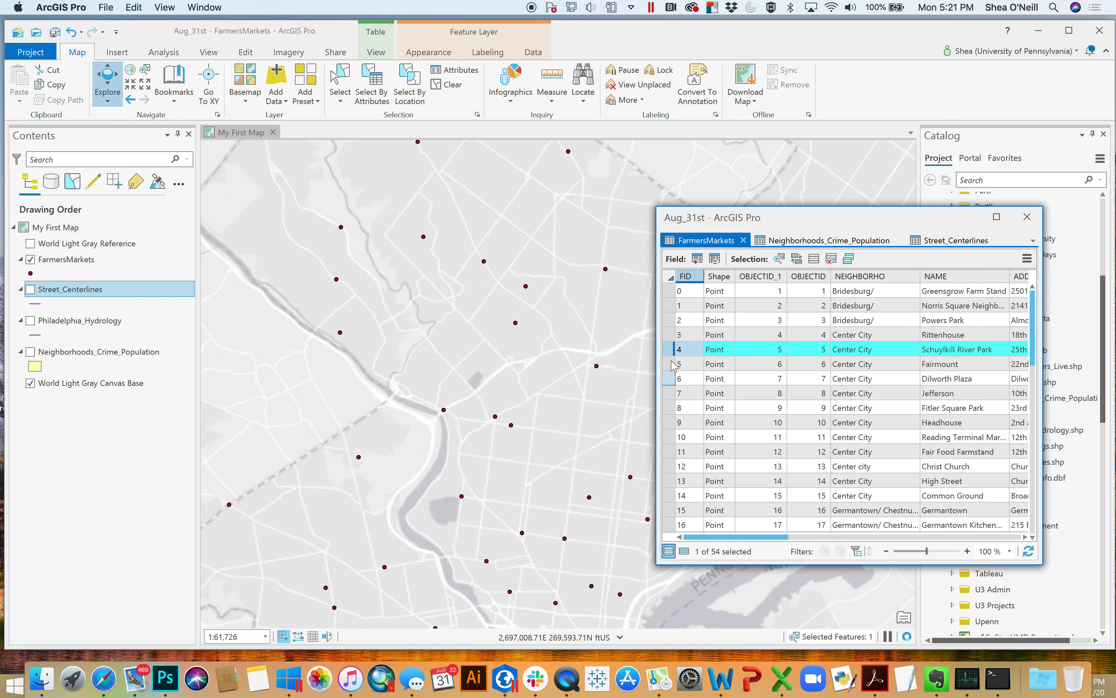
{"action": "left_click", "coordinate": [670, 364]}
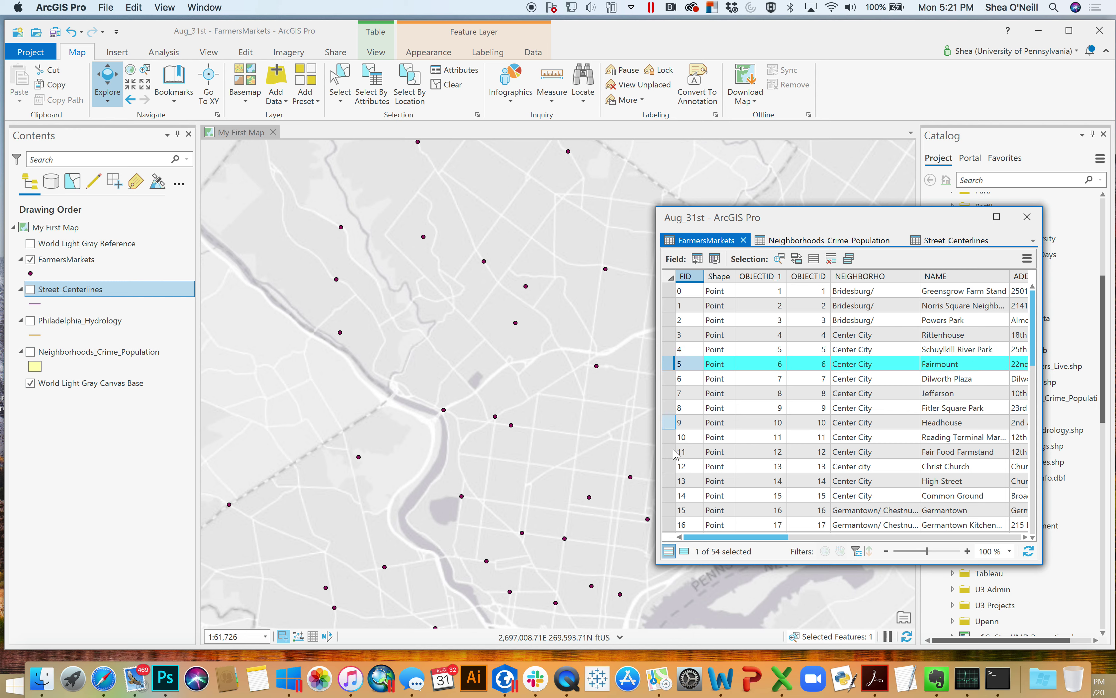
Step: Select Christ Church, Fair Food Farmstand and Headhouse, pan the map, then select Fitler Square Park
{"action": "left_click", "coordinate": [667, 467]}
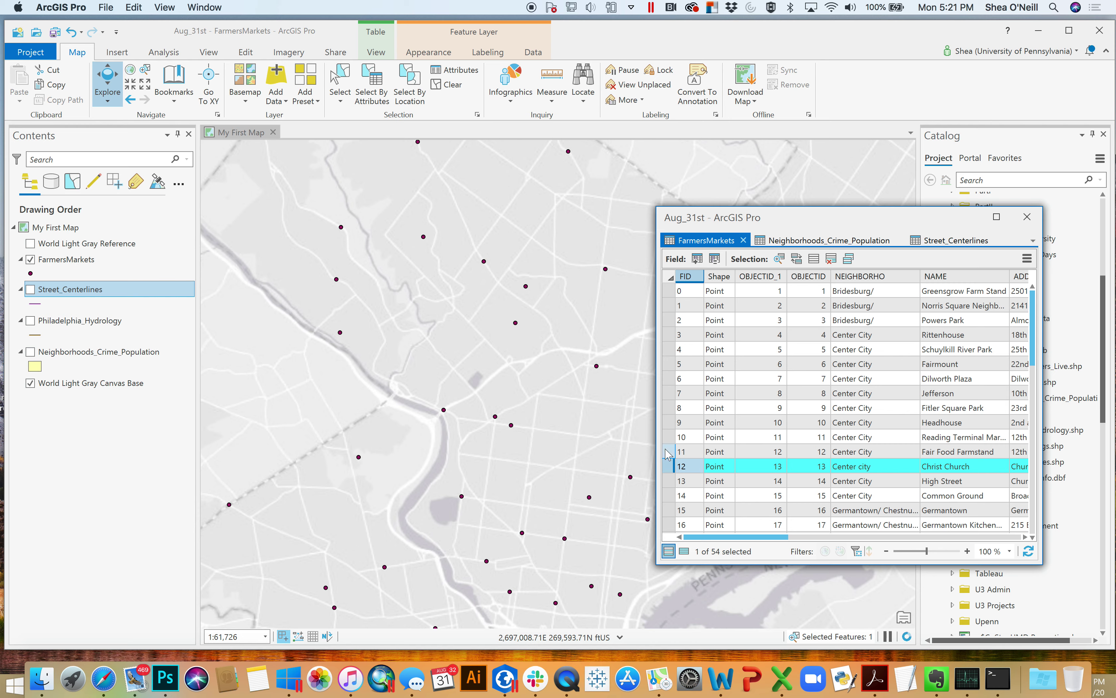
{"action": "left_click", "coordinate": [669, 452]}
{"action": "left_click", "coordinate": [672, 467]}
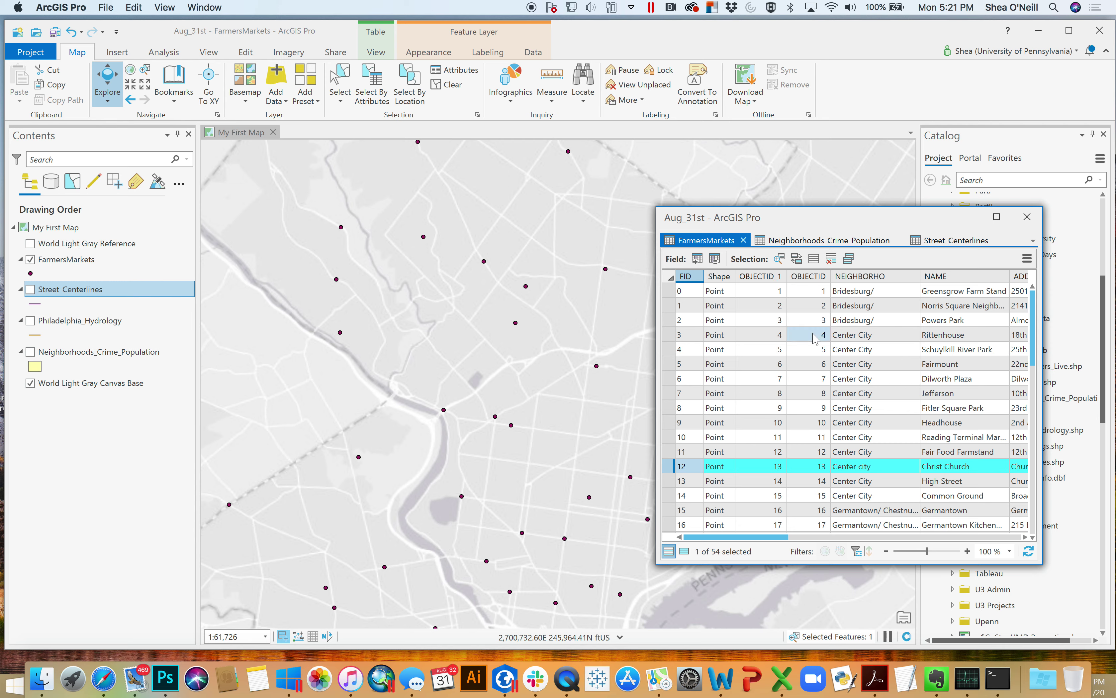
{"action": "left_click", "coordinate": [669, 423]}
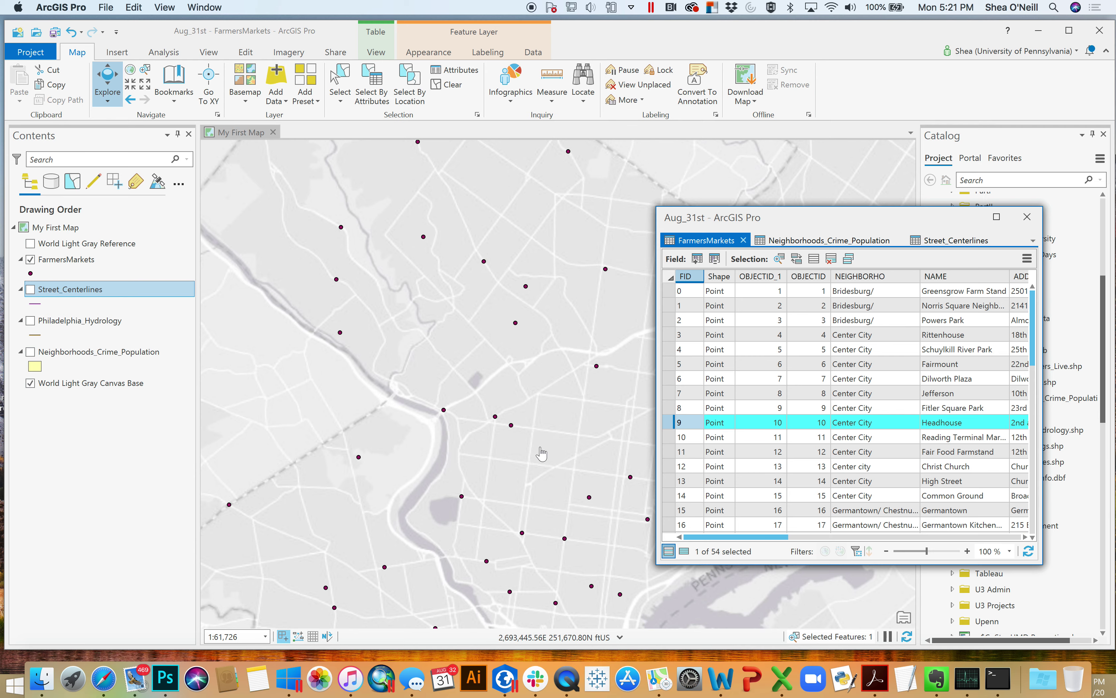
{"action": "left_click_drag", "start_coordinate": [428, 299], "coordinate": [395, 189]}
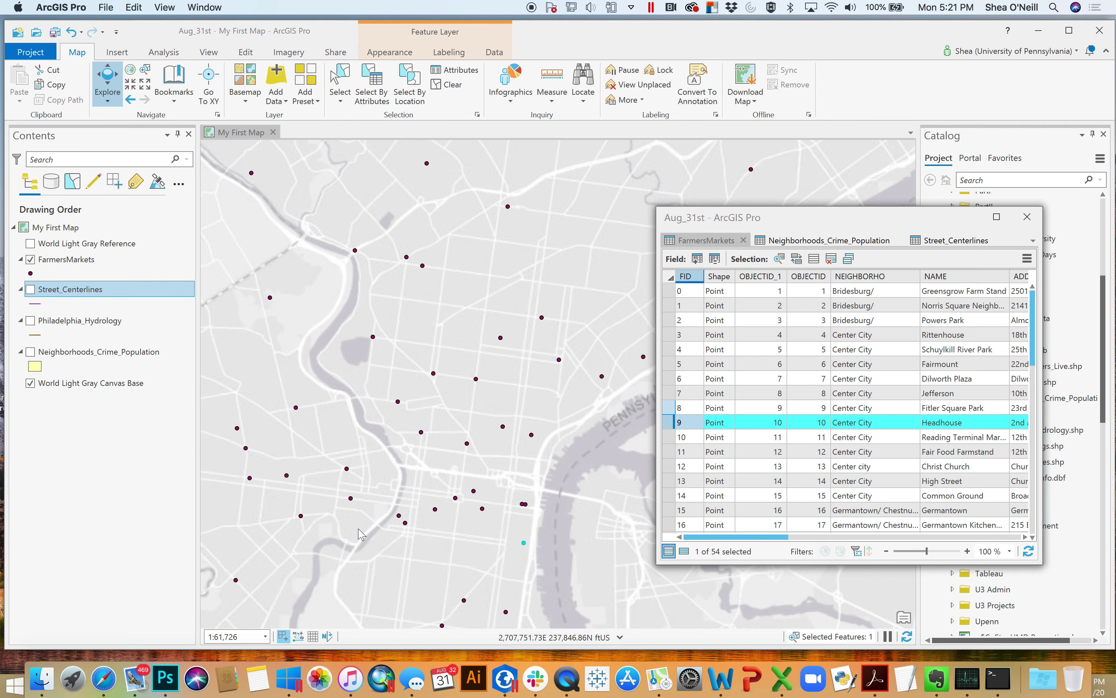
{"action": "left_click", "coordinate": [668, 411]}
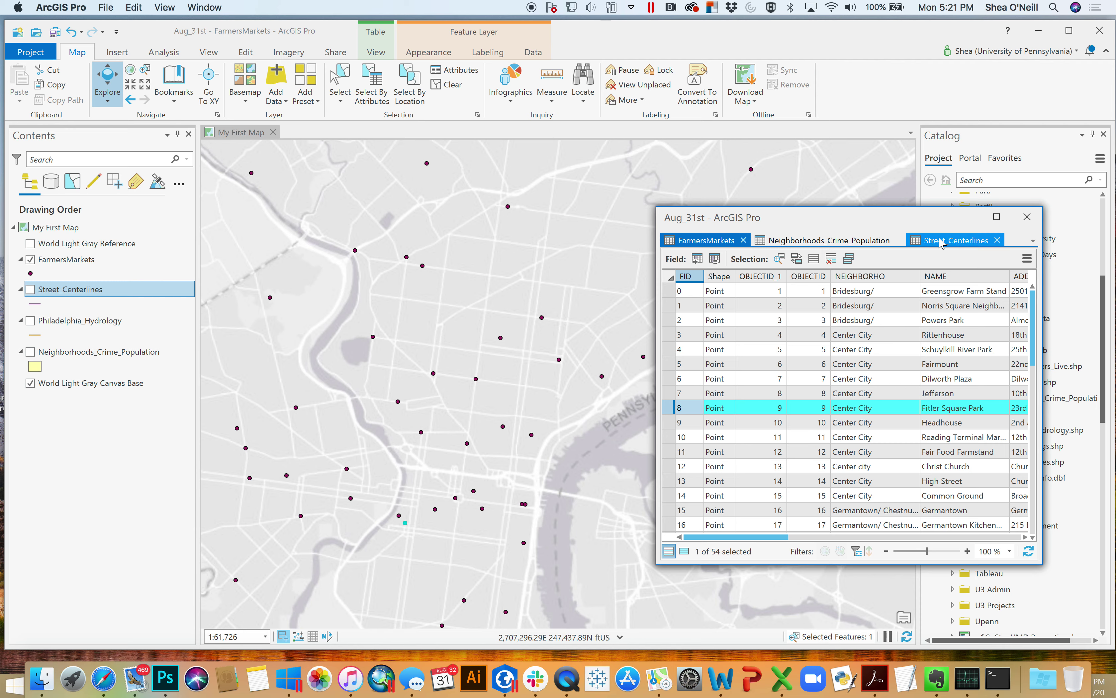
Step: Scroll across Fitler Square Park's attribute fields, then show the Street_Centerlines records
{"action": "left_click", "coordinate": [763, 537]}
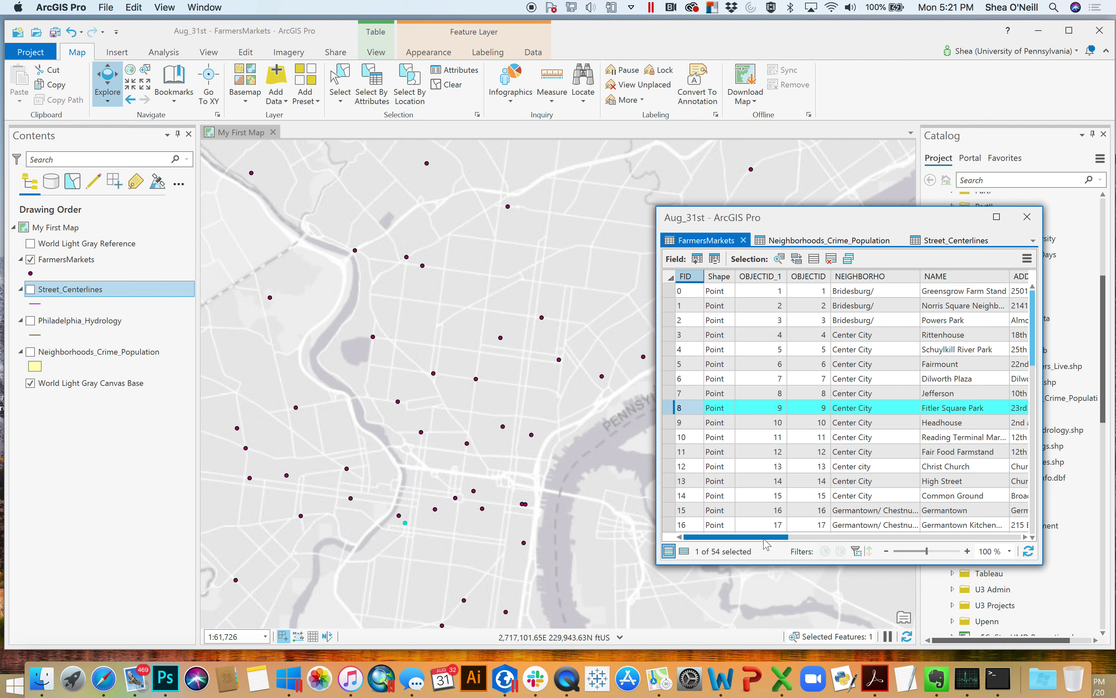
{"action": "left_click_drag", "start_coordinate": [763, 538], "coordinate": [780, 538]}
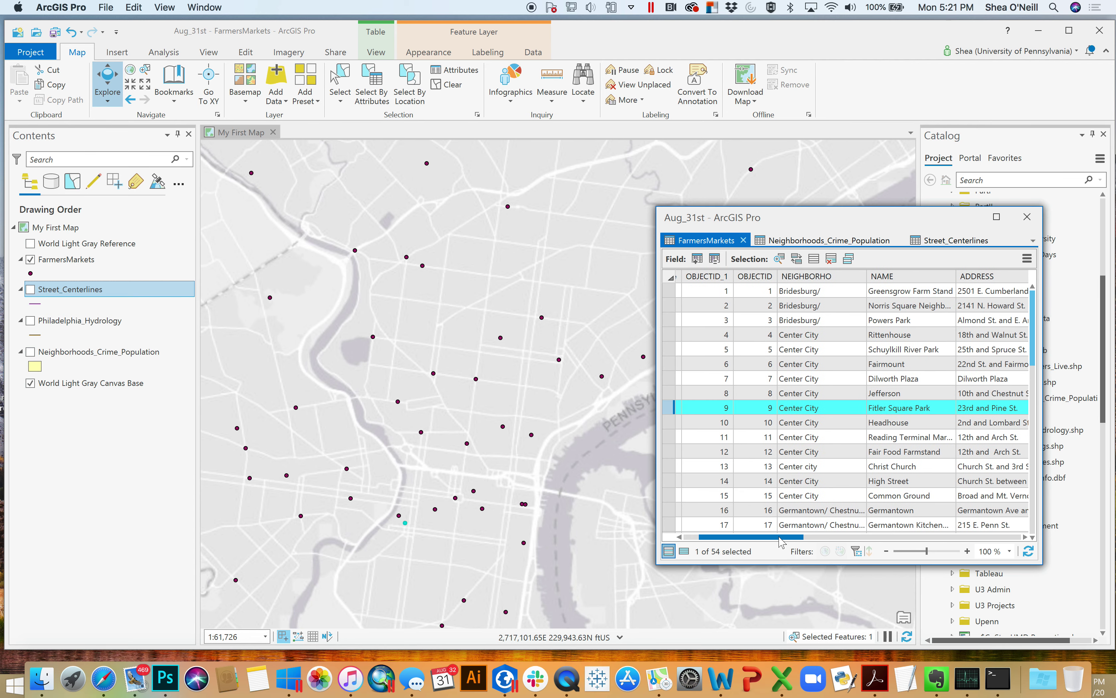
{"action": "left_click_drag", "start_coordinate": [780, 537], "coordinate": [951, 517]}
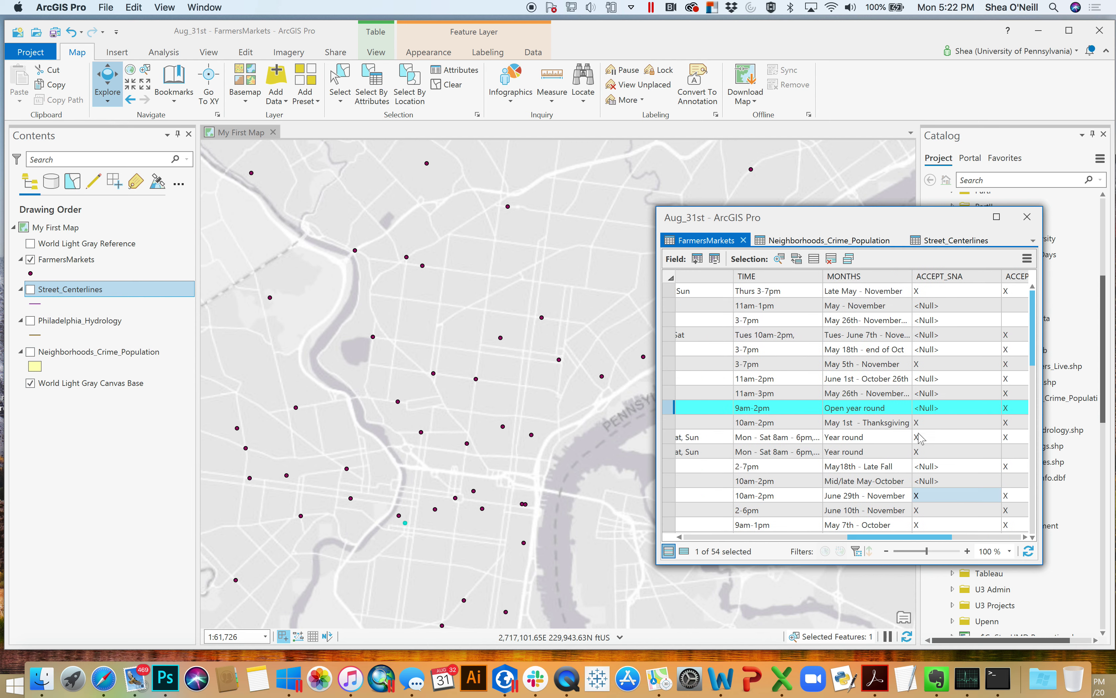
{"action": "left_click", "coordinate": [951, 245]}
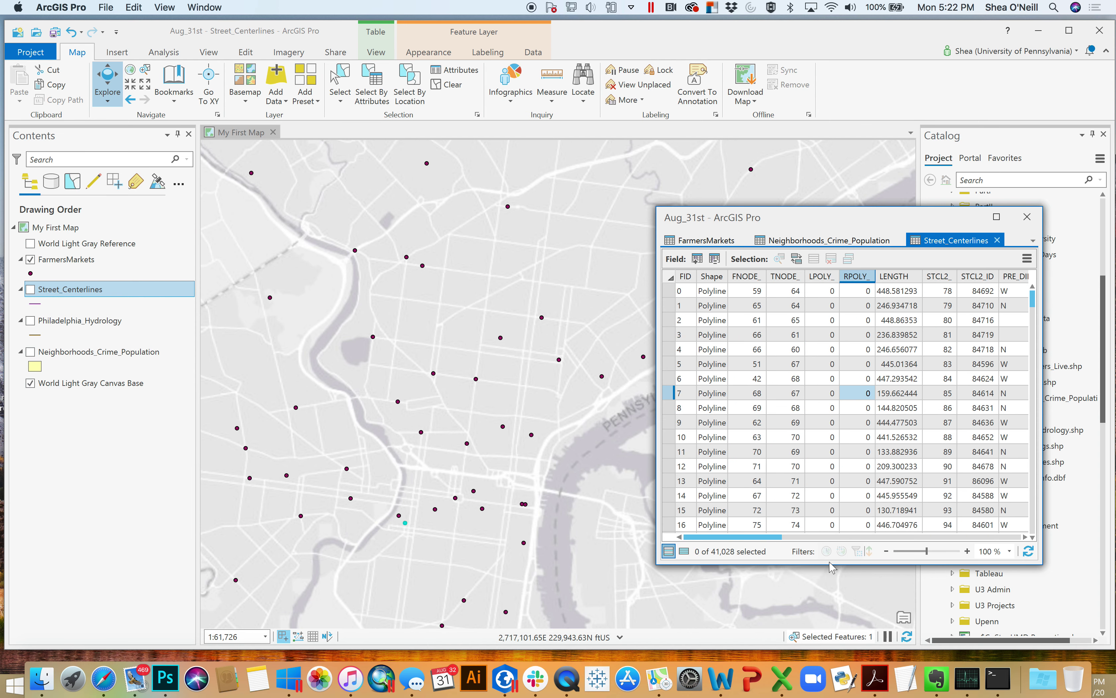
{"action": "left_click_drag", "start_coordinate": [767, 545], "coordinate": [786, 501]}
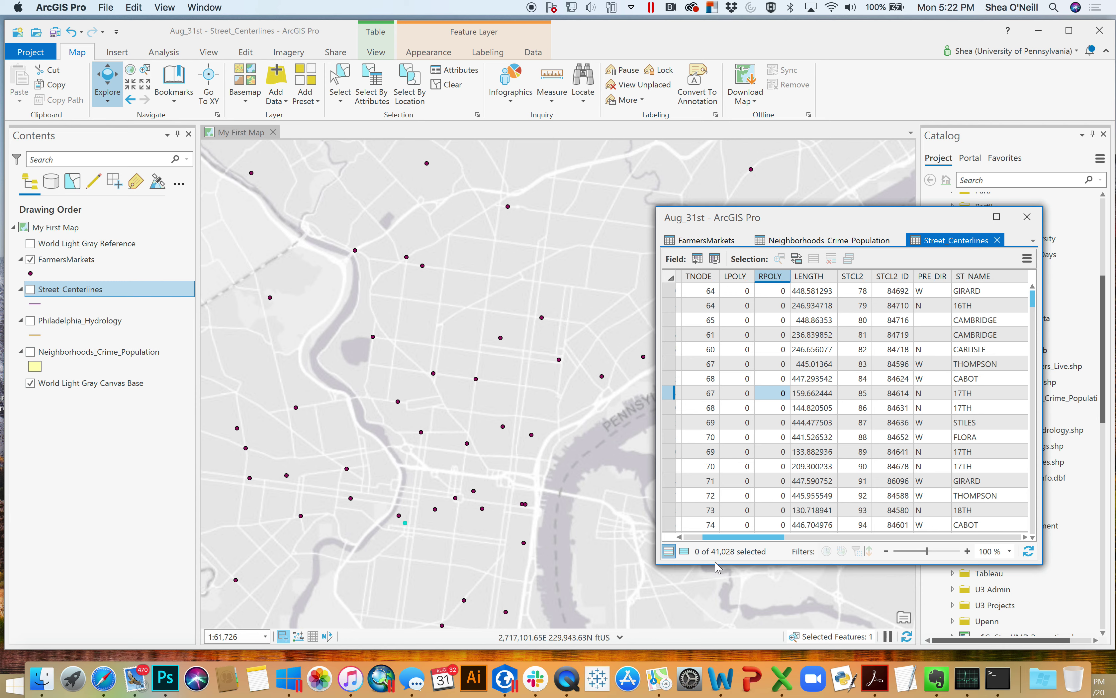
{"action": "left_click_drag", "start_coordinate": [773, 538], "coordinate": [695, 539]}
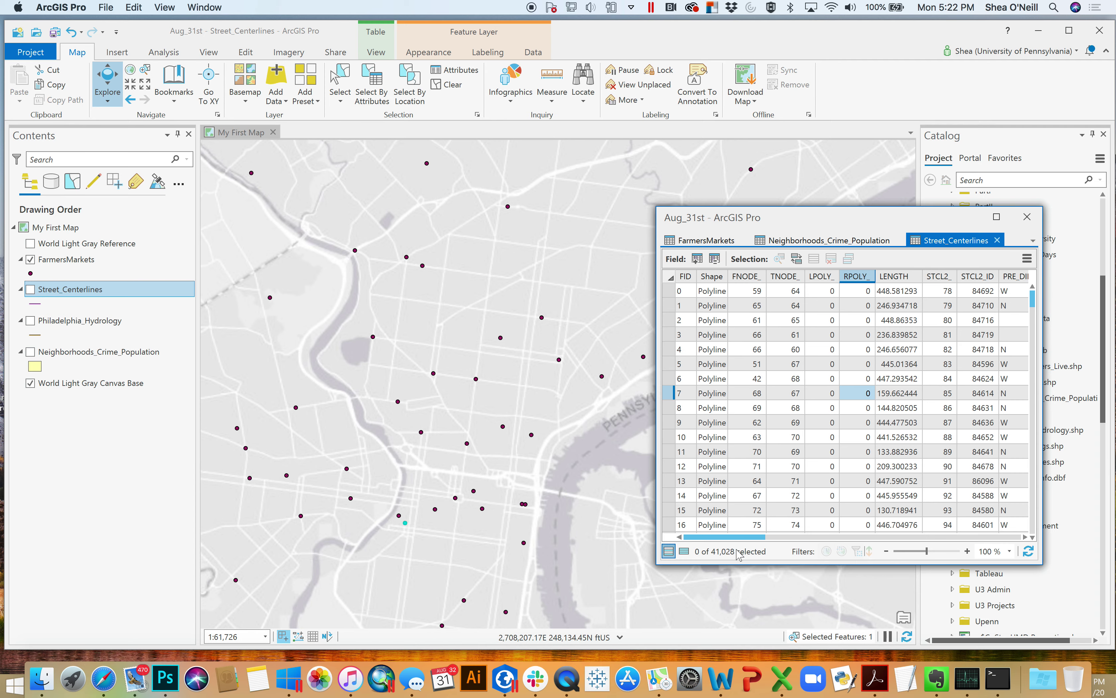
Step: Clear the Fitler Square Park selection, close the attribute tables, and turn on Neighborhoods_Crime_Population
{"action": "left_click", "coordinate": [696, 250]}
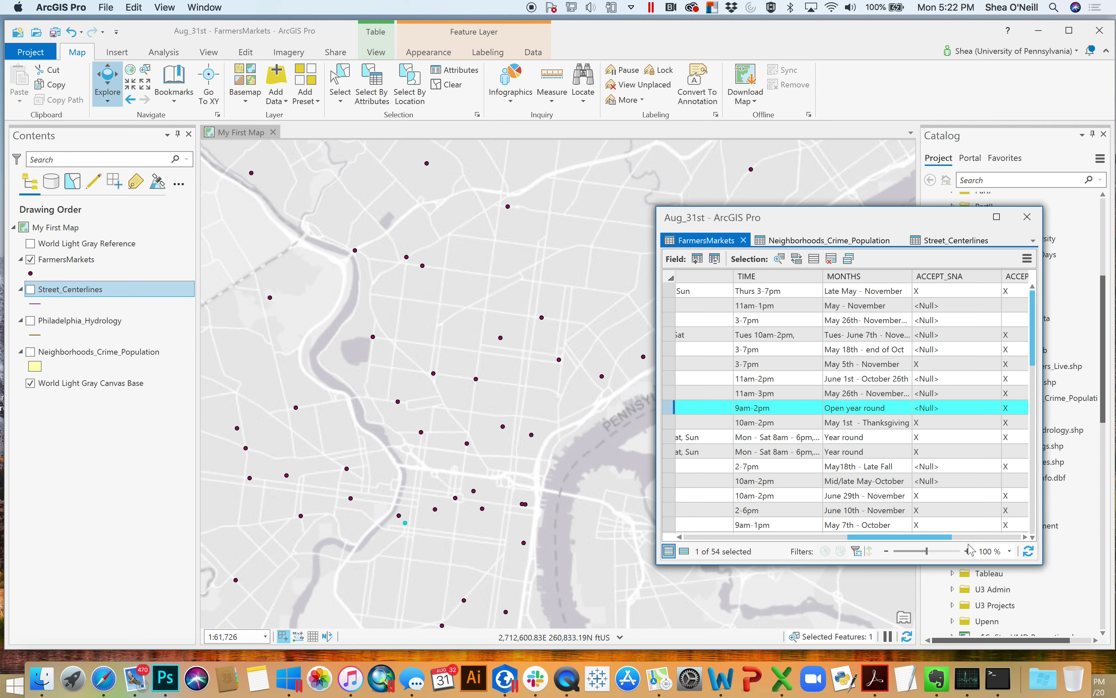
{"action": "left_click_drag", "start_coordinate": [947, 540], "coordinate": [727, 537]}
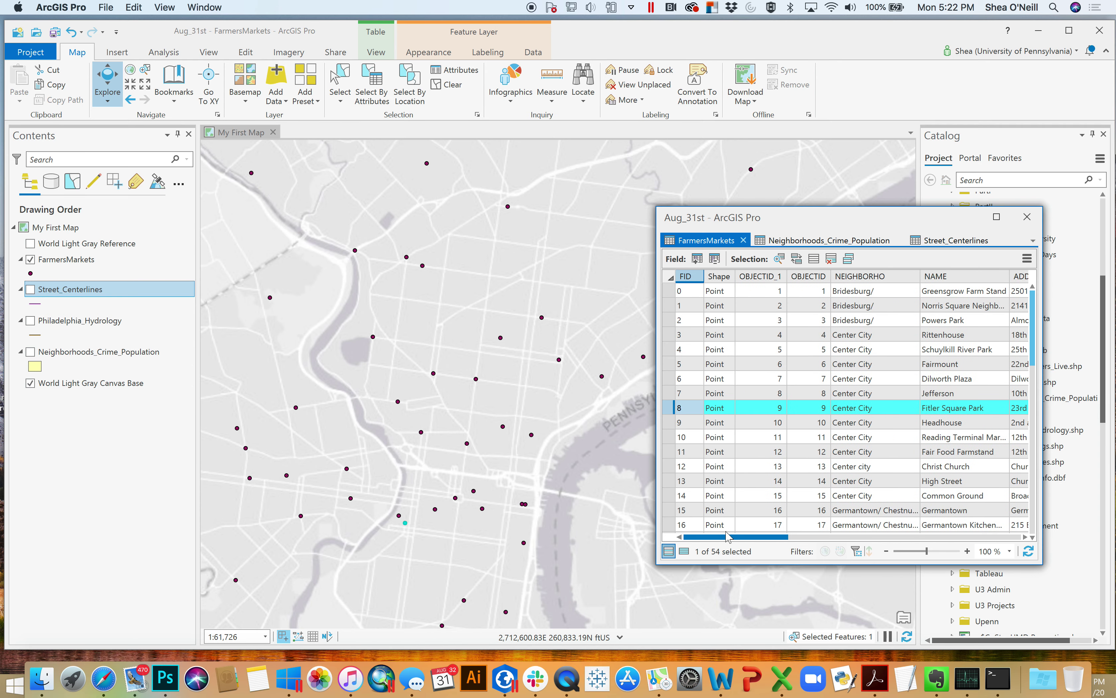
{"action": "scroll", "coordinate": [764, 535], "scroll_direction": "right", "scroll_amount": 10}
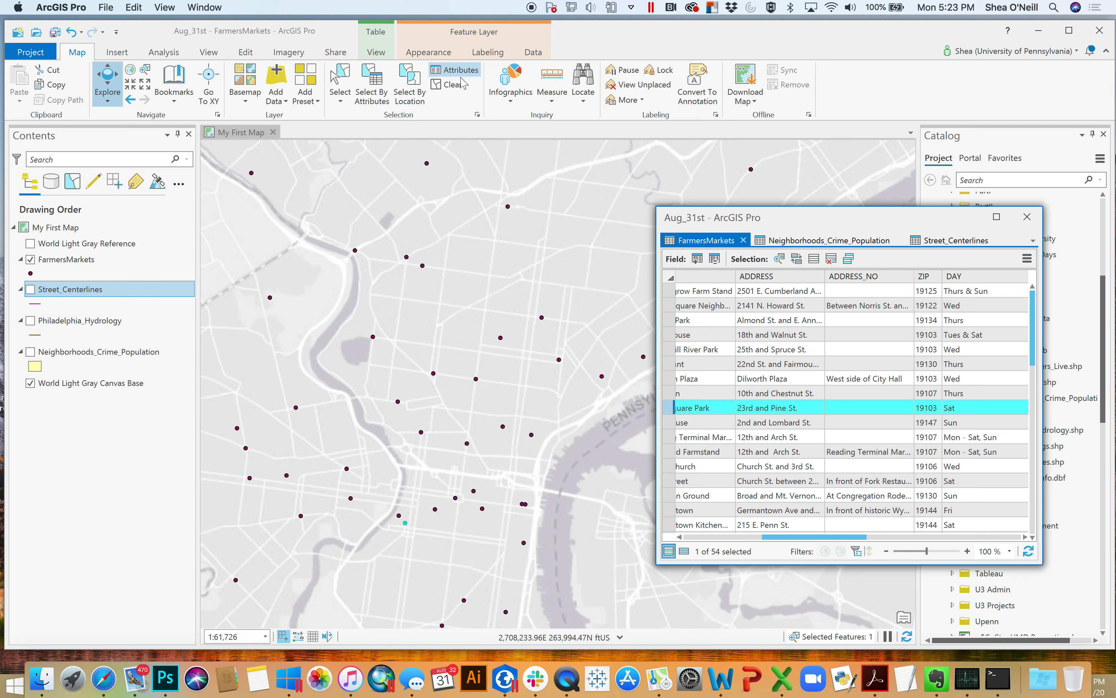
{"action": "left_click", "coordinate": [453, 86]}
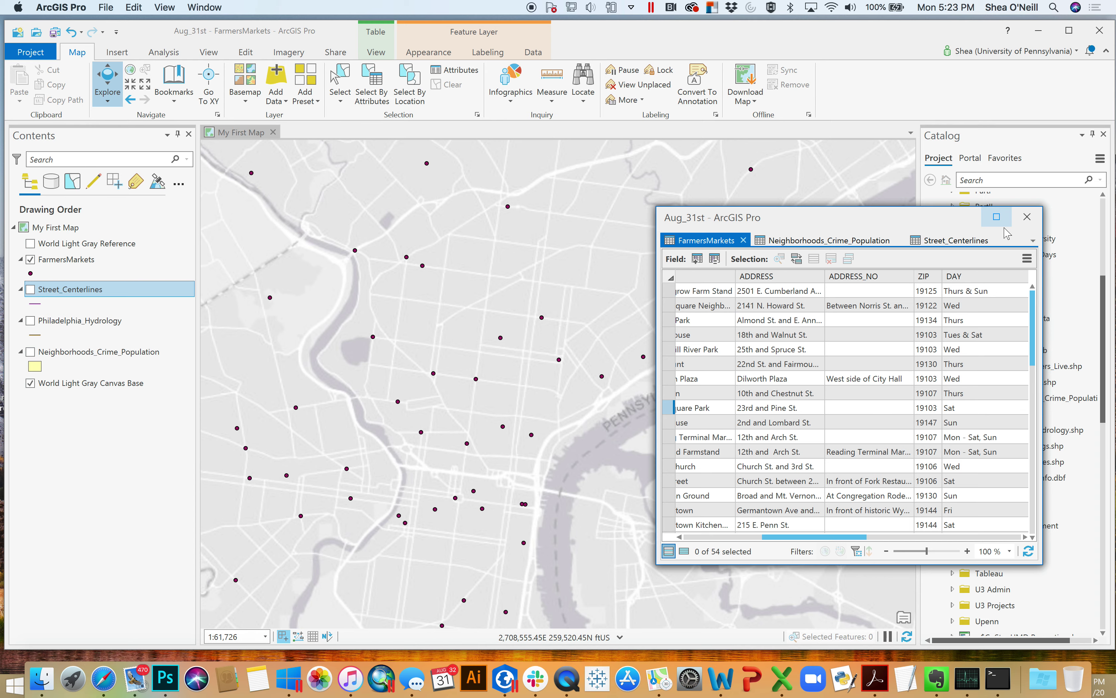
{"action": "left_click", "coordinate": [1033, 224]}
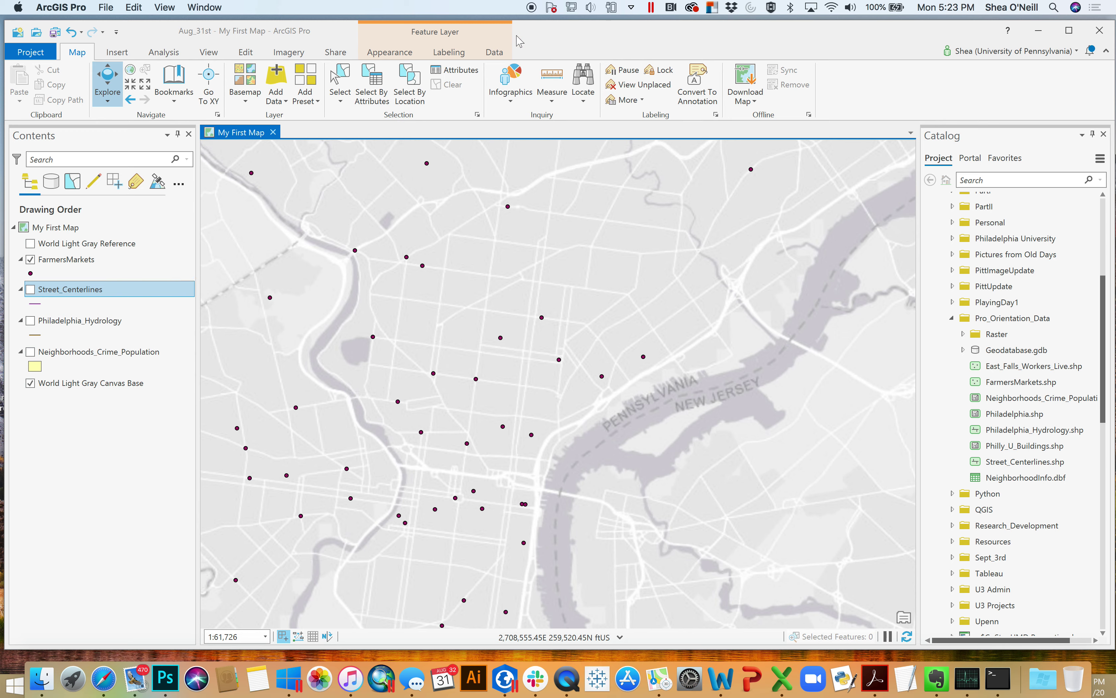
{"action": "left_click", "coordinate": [30, 352]}
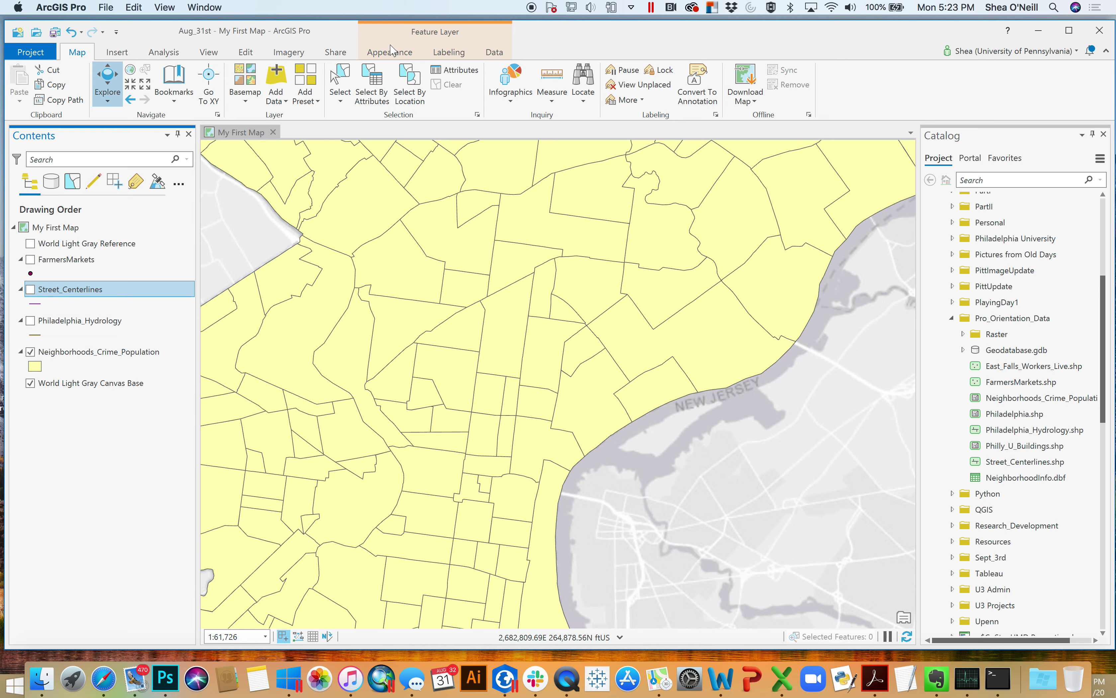
Step: Make Street_Centerlines 75% transparent, keep the neighborhoods layer opaque, and swipe it to compare
{"action": "left_click", "coordinate": [396, 58]}
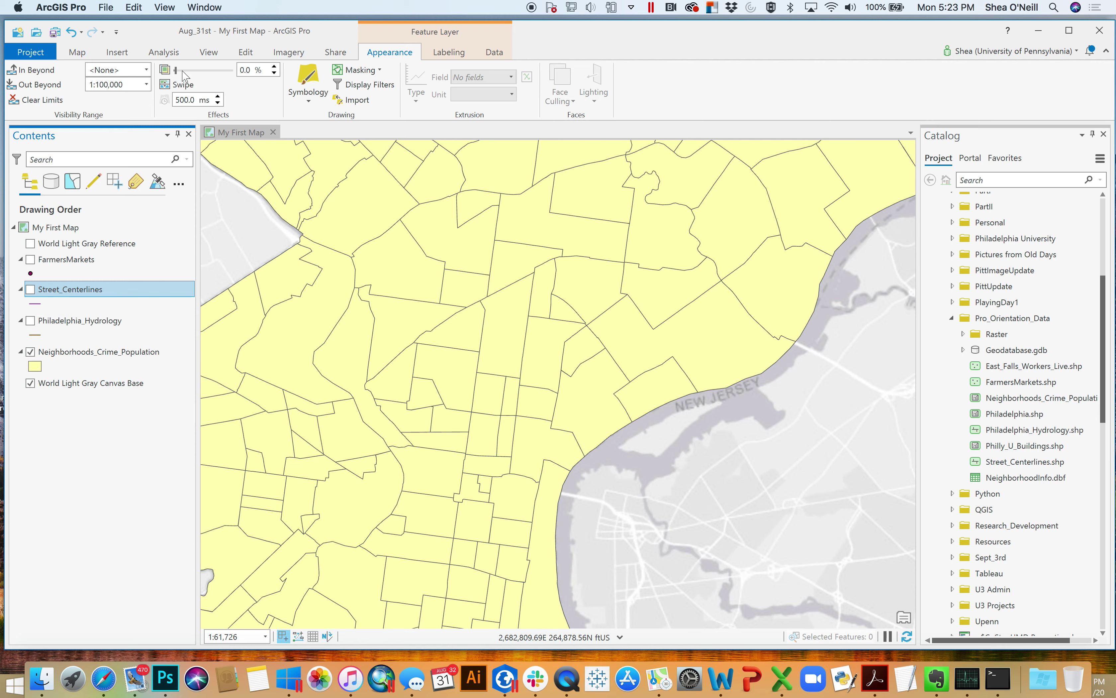
{"action": "left_click_drag", "start_coordinate": [177, 72], "coordinate": [219, 72]}
{"action": "left_click", "coordinate": [66, 353]}
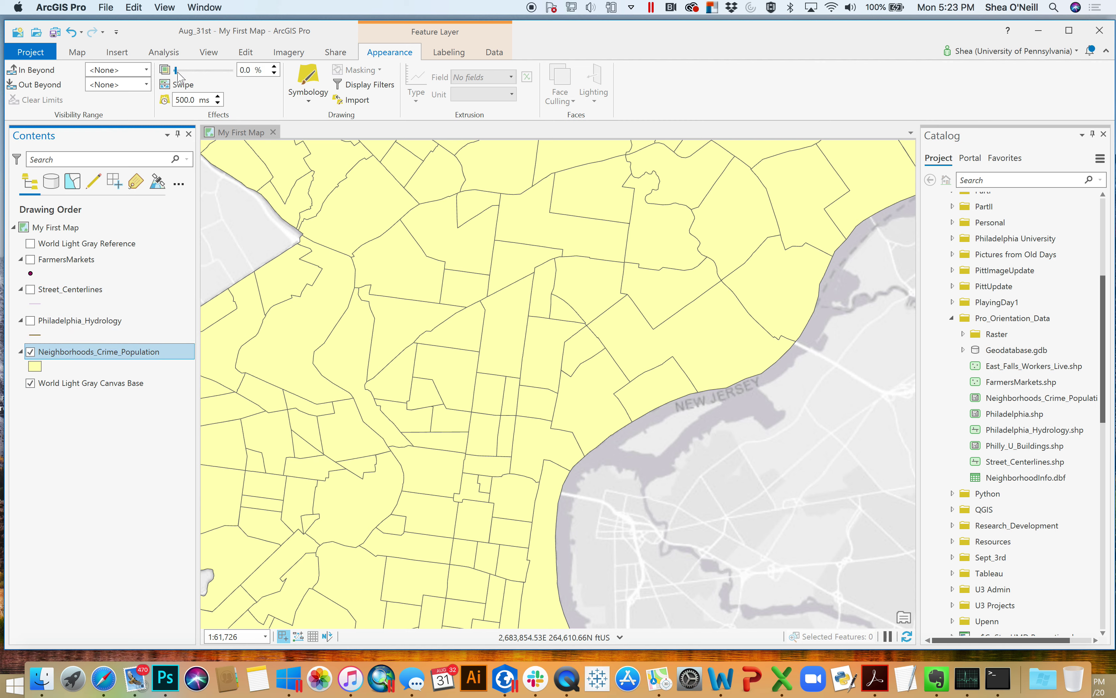
{"action": "mouse_move", "coordinate": [179, 73]}
{"action": "left_mouse_down"}
{"action": "mouse_move", "coordinate": [213, 75]}
{"action": "mouse_move", "coordinate": [176, 75]}
{"action": "left_mouse_up"}
{"action": "left_click", "coordinate": [183, 85]}
{"action": "left_click_drag", "start_coordinate": [441, 305], "coordinate": [438, 78]}
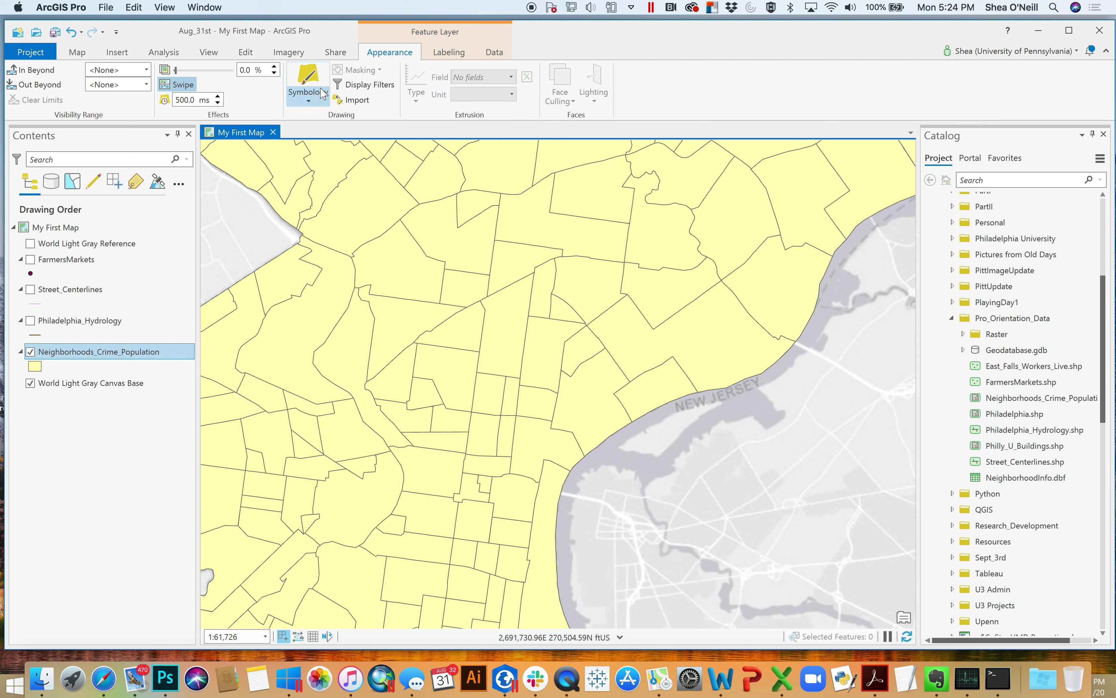
Step: Apply Graduated Colors to neighborhoods: Burglaries field, normalized by Pop2010, Quantile method
{"action": "left_click", "coordinate": [309, 100]}
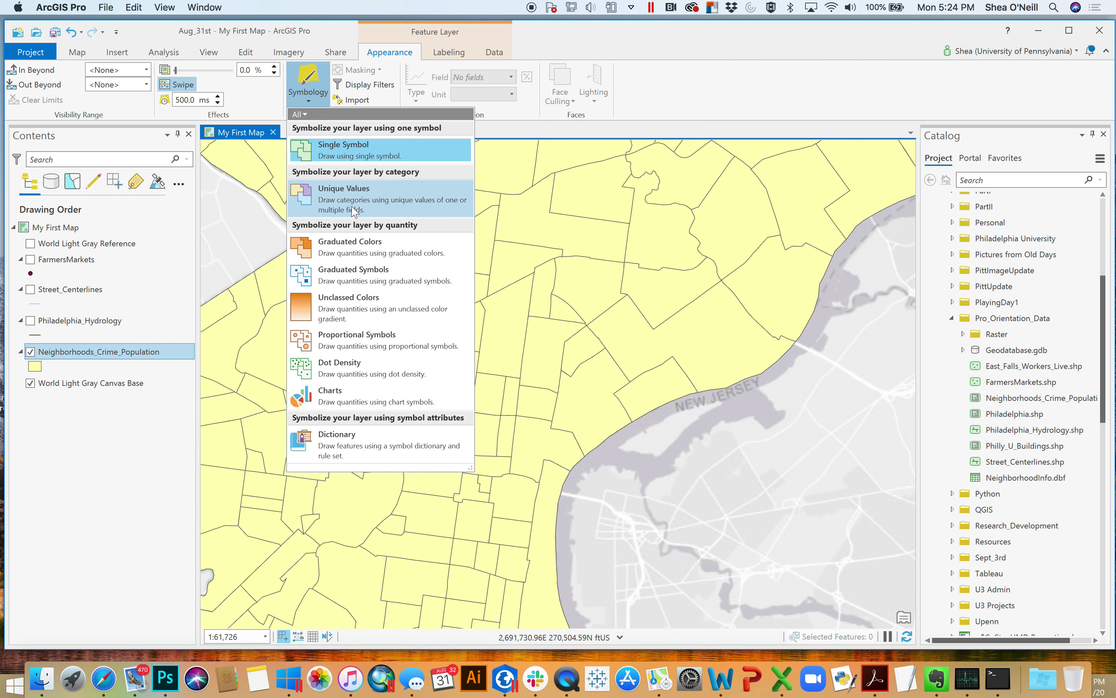
{"action": "left_click", "coordinate": [366, 253]}
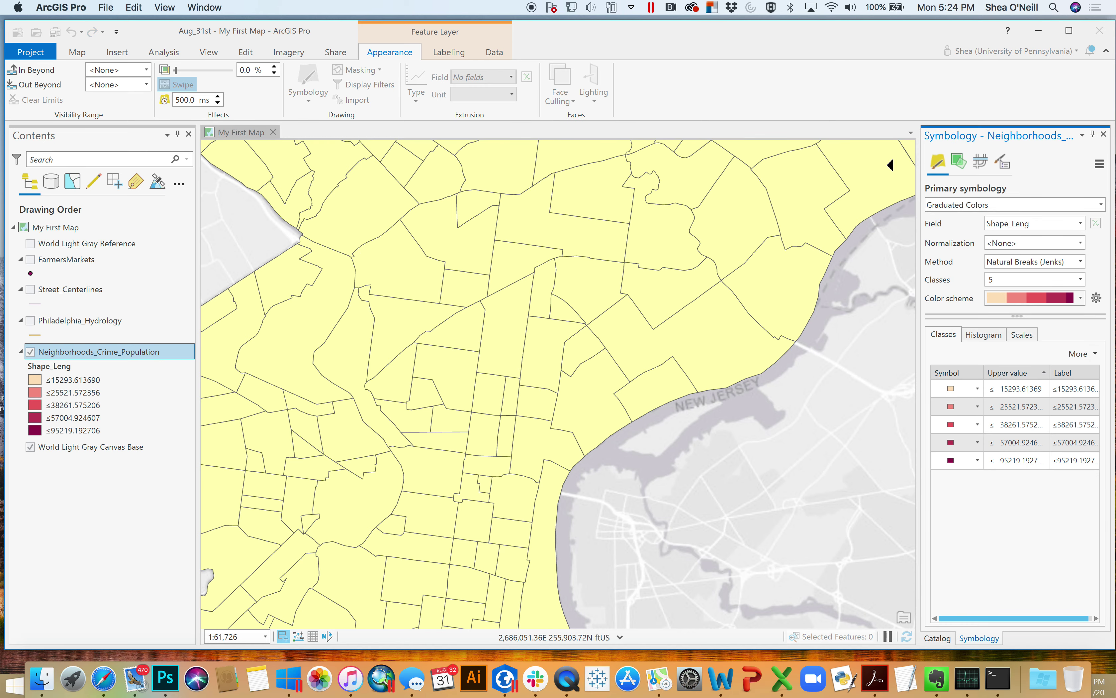
{"action": "left_click", "coordinate": [1081, 223]}
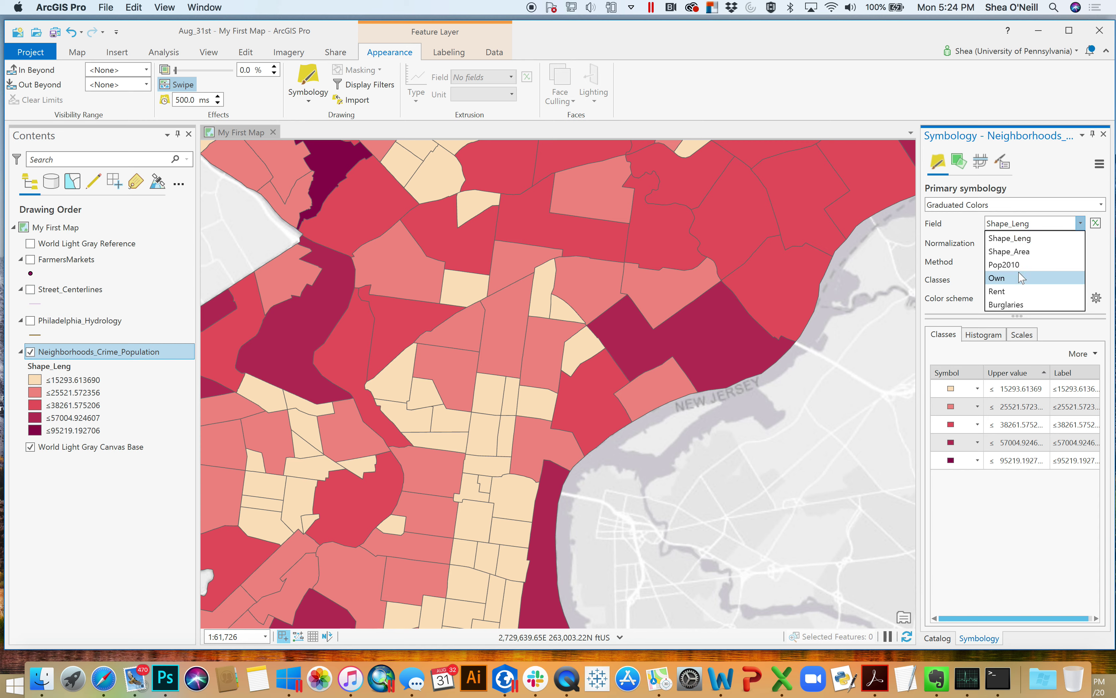
{"action": "left_click", "coordinate": [1025, 305]}
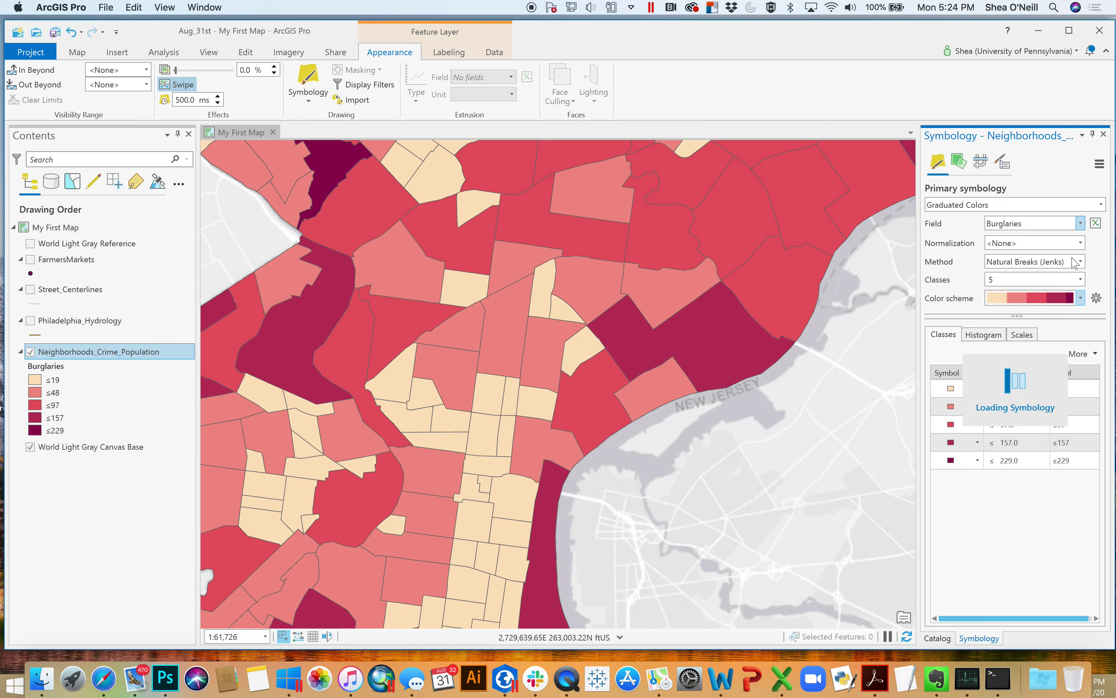
{"action": "left_click", "coordinate": [1081, 243]}
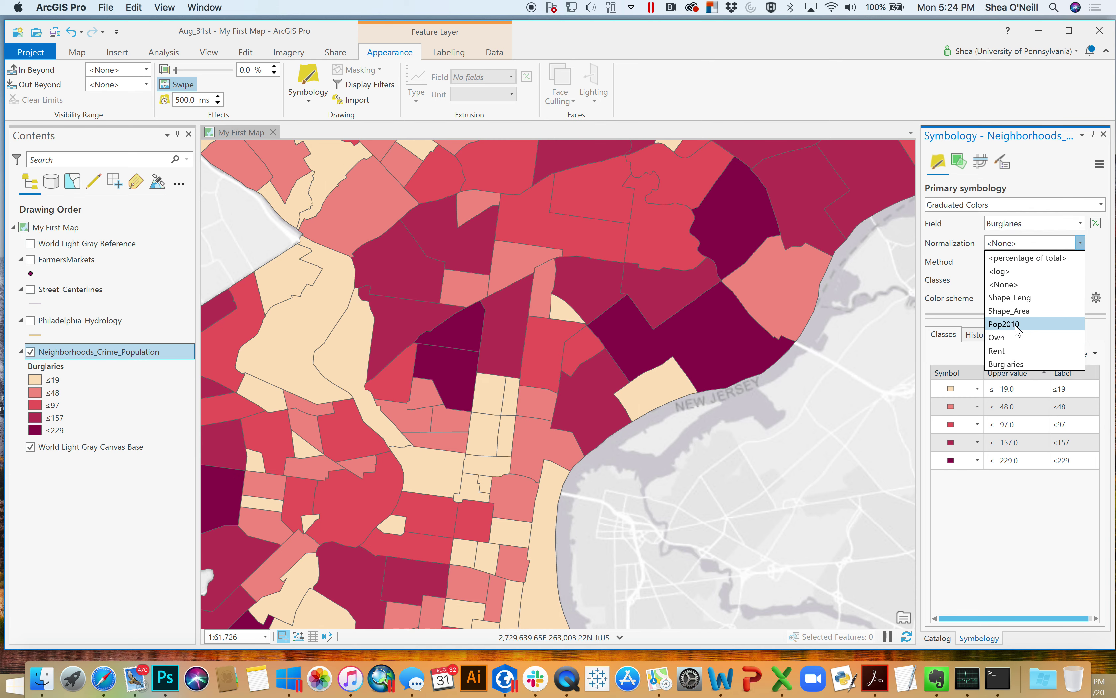
{"action": "left_click", "coordinate": [1018, 325]}
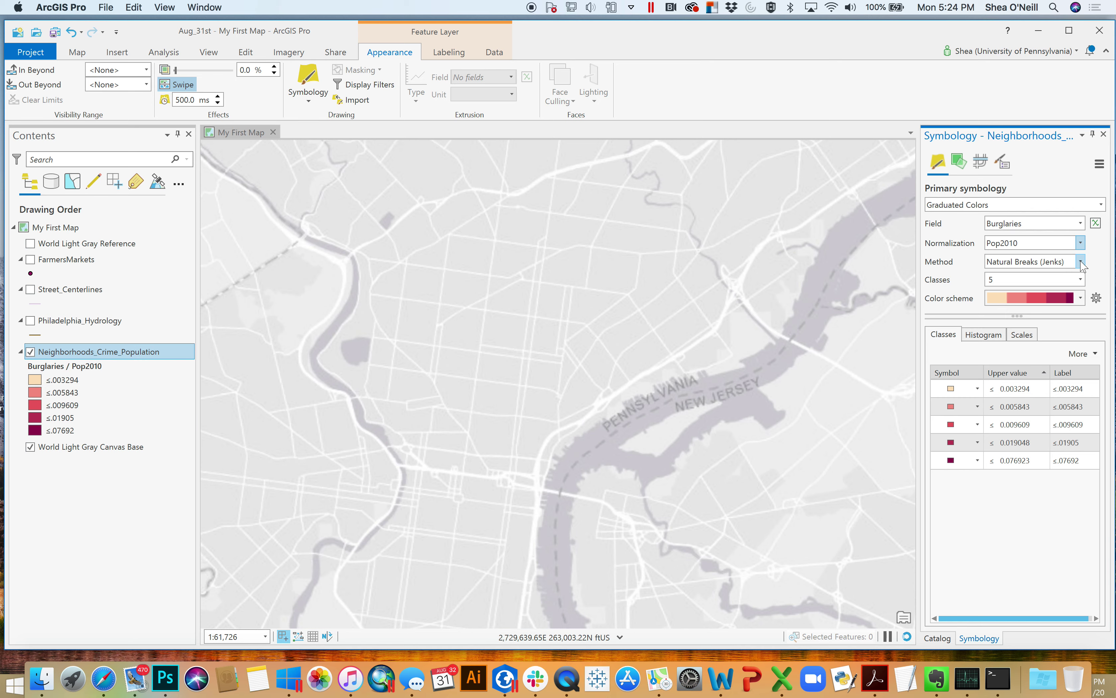
{"action": "left_click", "coordinate": [1081, 264]}
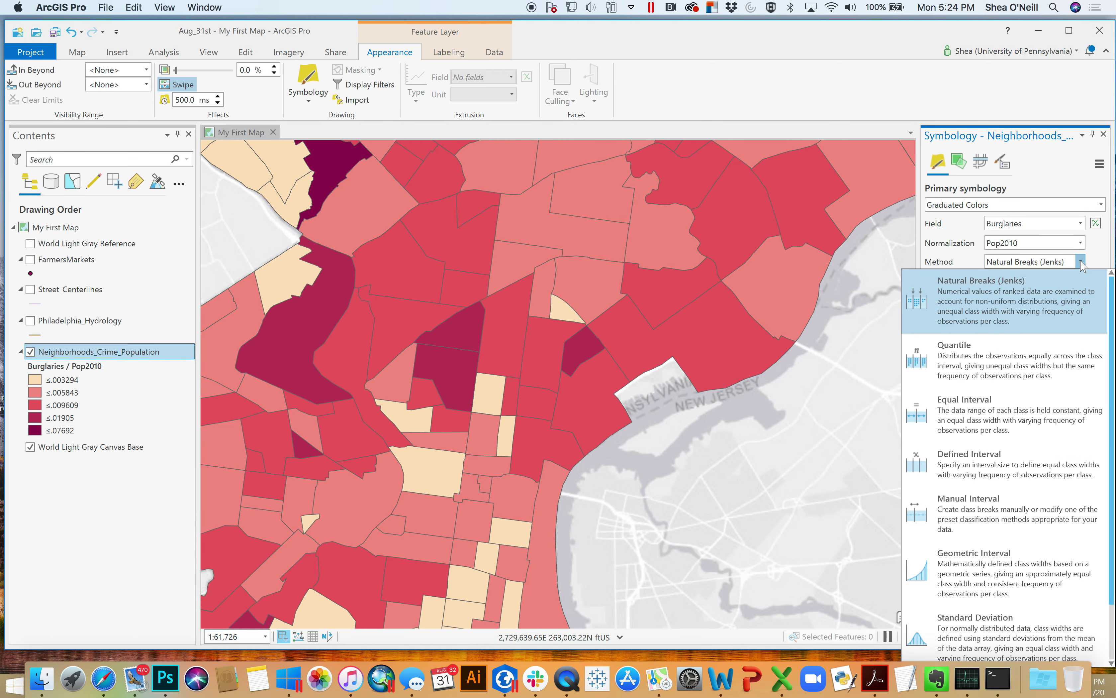
{"action": "left_click", "coordinate": [969, 366]}
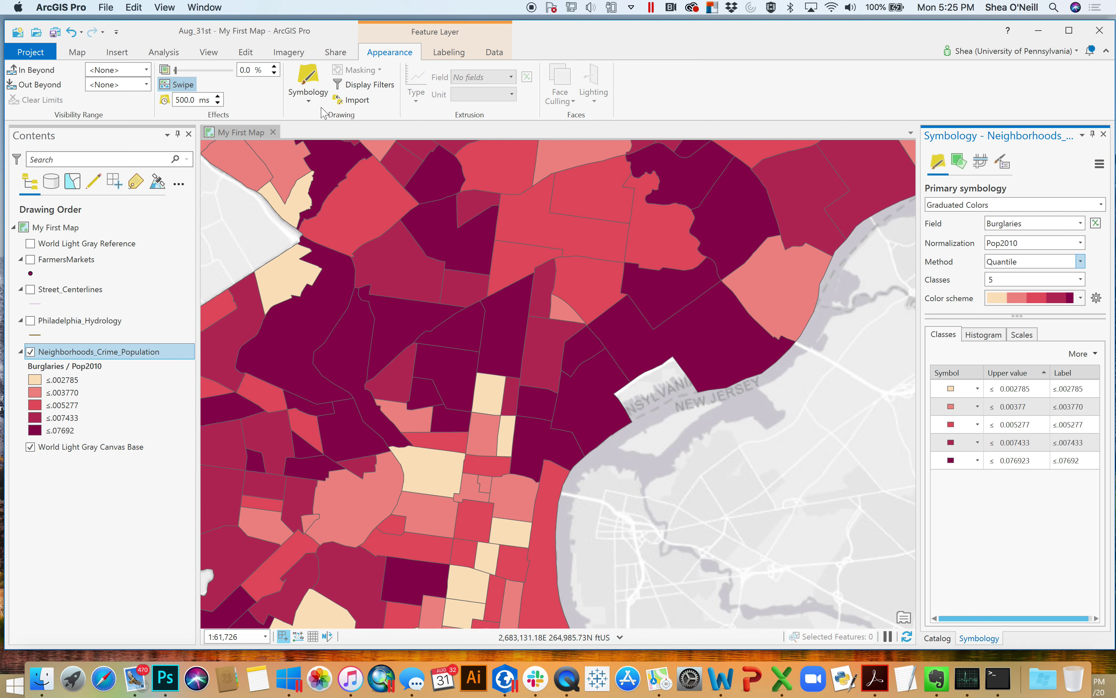
{"action": "left_click", "coordinate": [455, 55]}
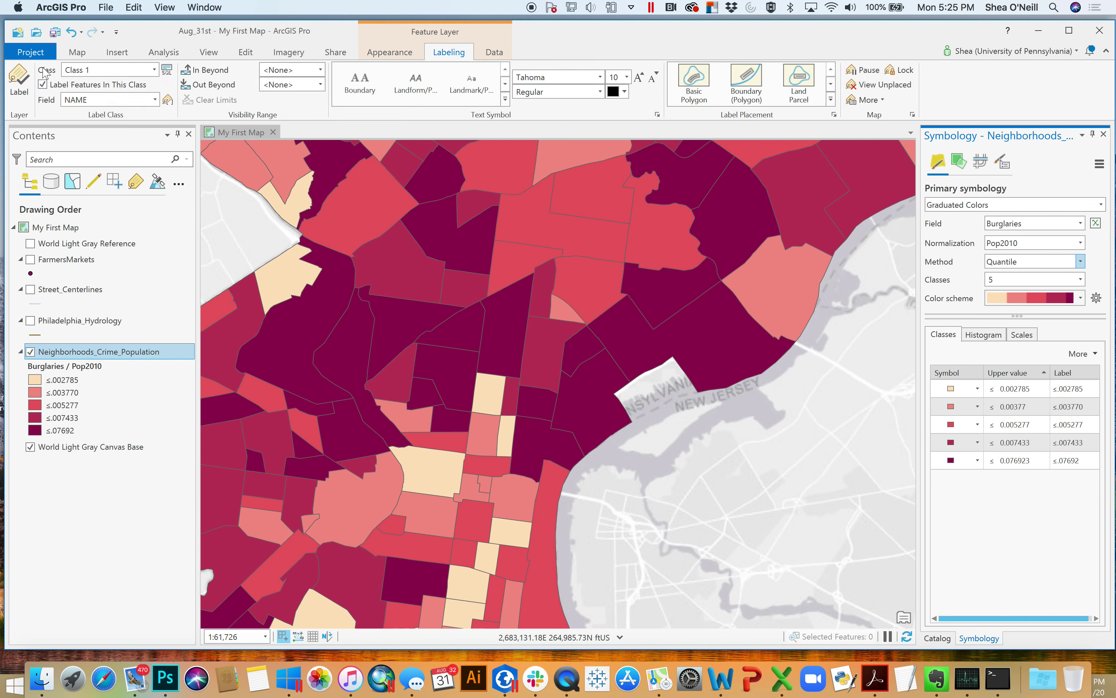
{"action": "left_click", "coordinate": [19, 82]}
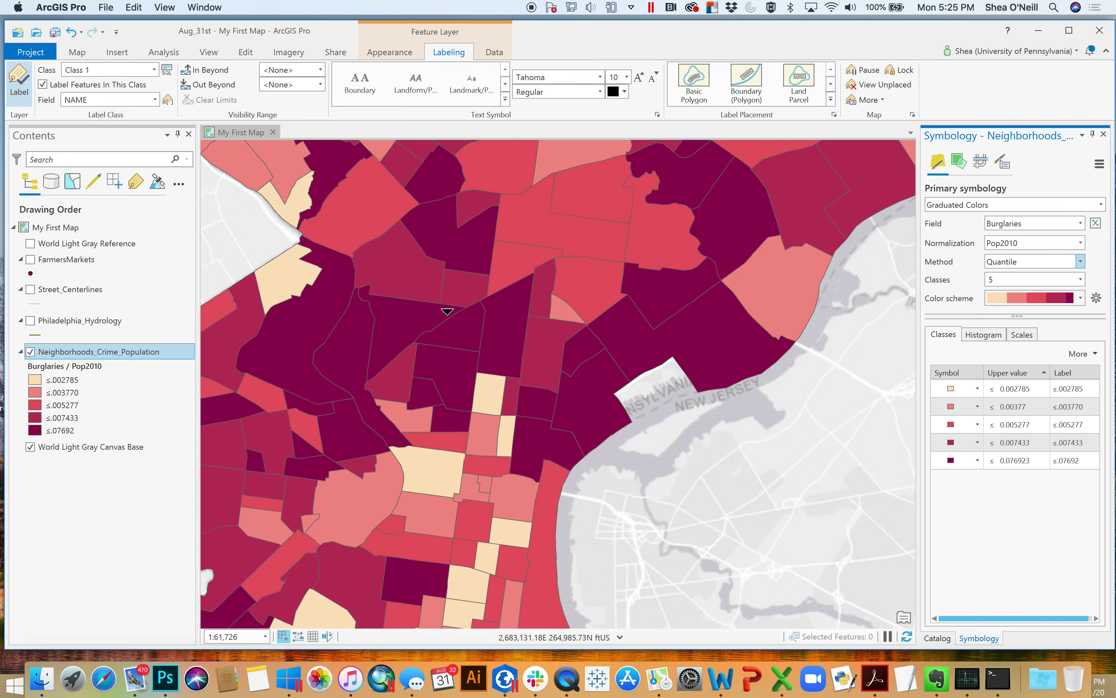
{"action": "left_click", "coordinate": [19, 81]}
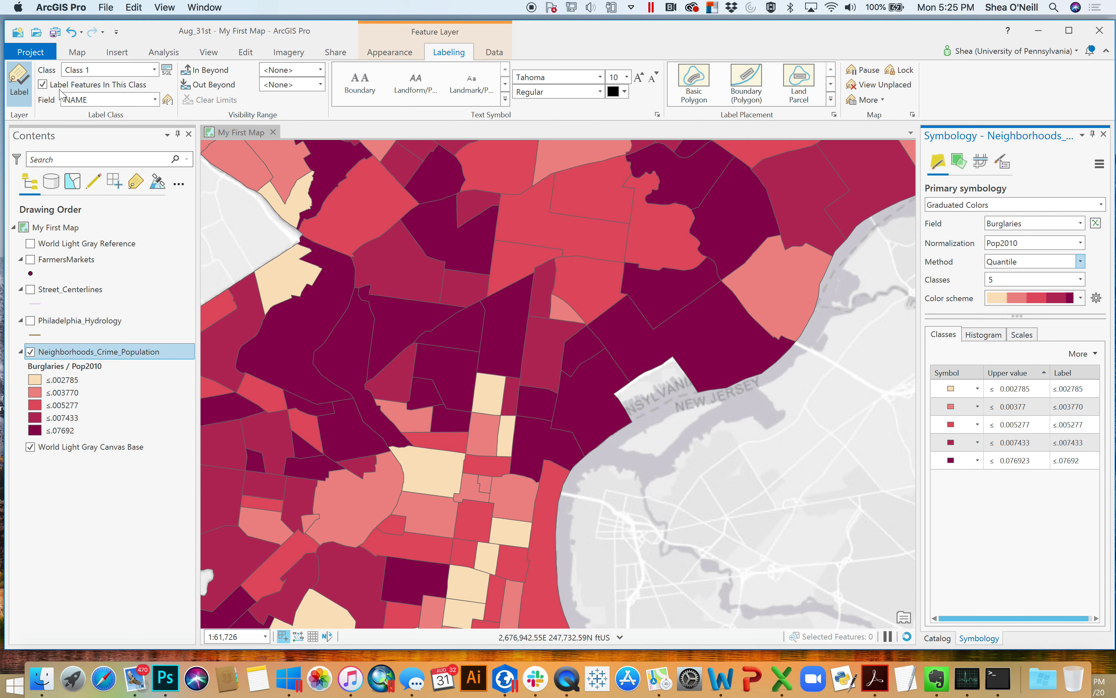
{"action": "left_click", "coordinate": [43, 86]}
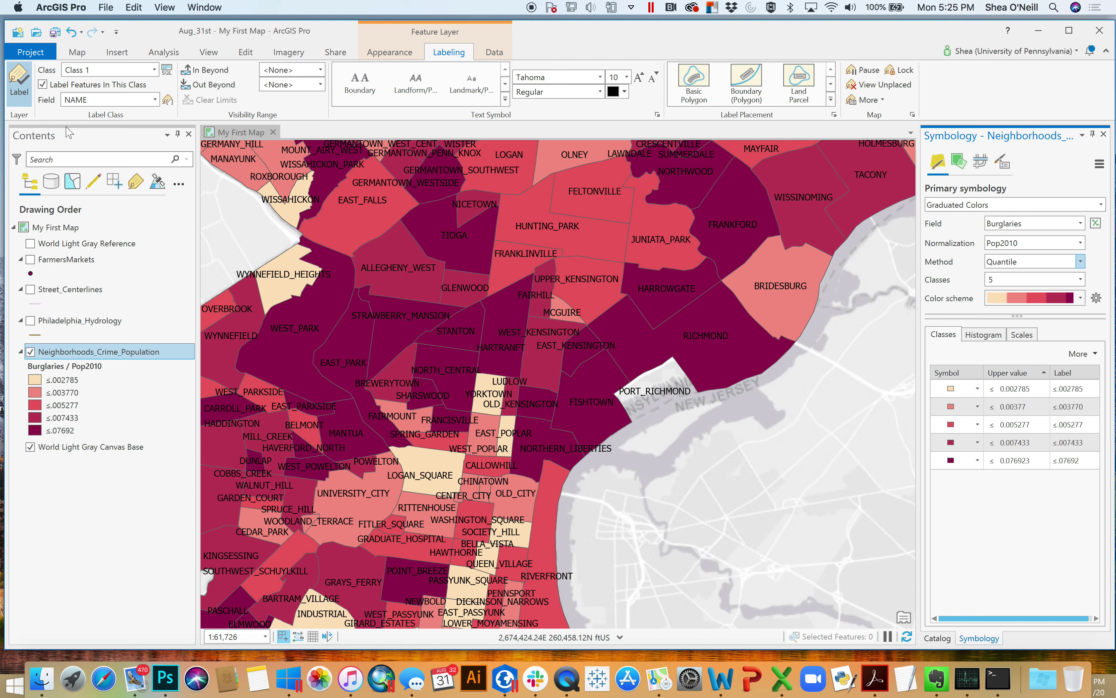
{"action": "left_click", "coordinate": [42, 85]}
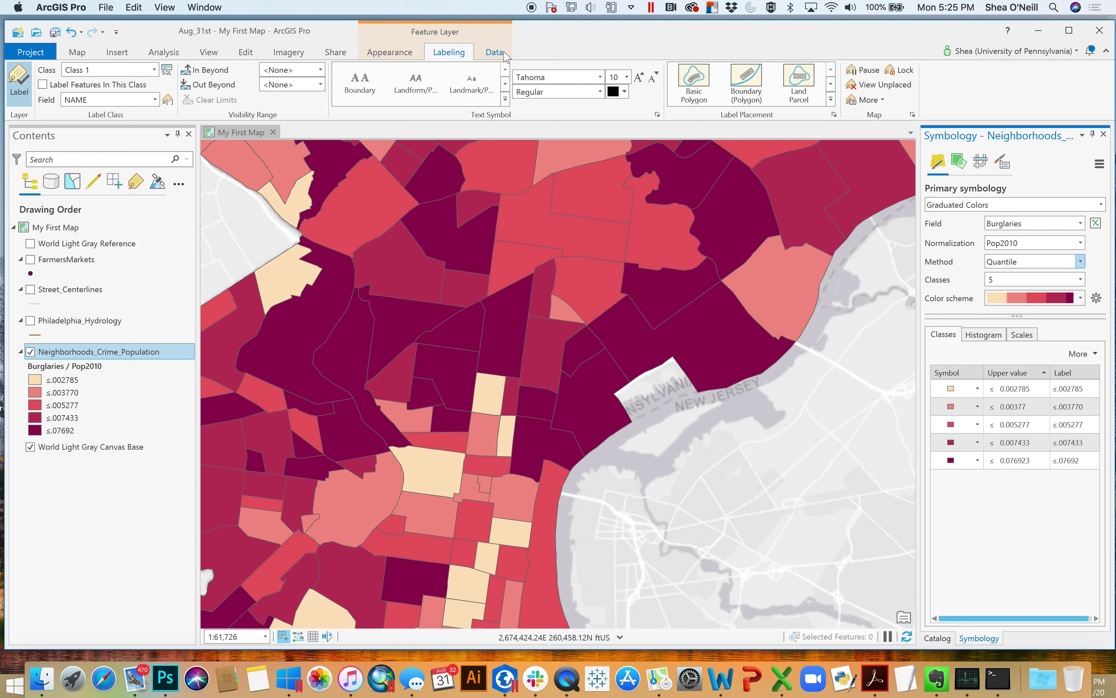
{"action": "left_click", "coordinate": [494, 53]}
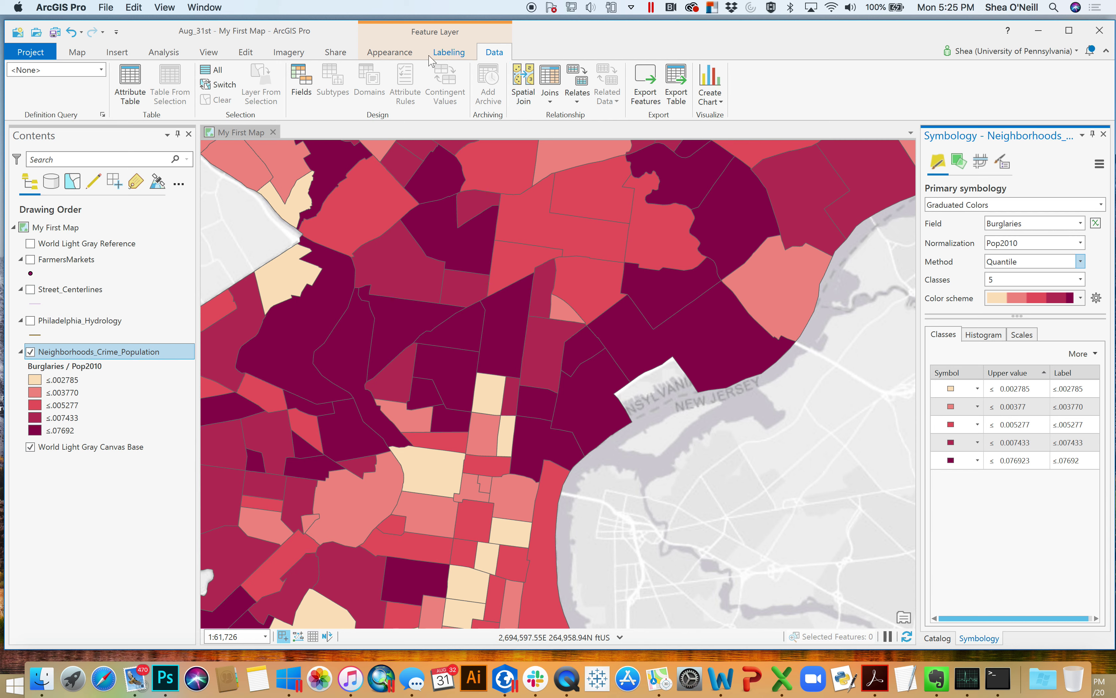
Step: Turn off the Neighborhoods_Crime_Population layer in Contents
{"action": "right_click", "coordinate": [122, 357]}
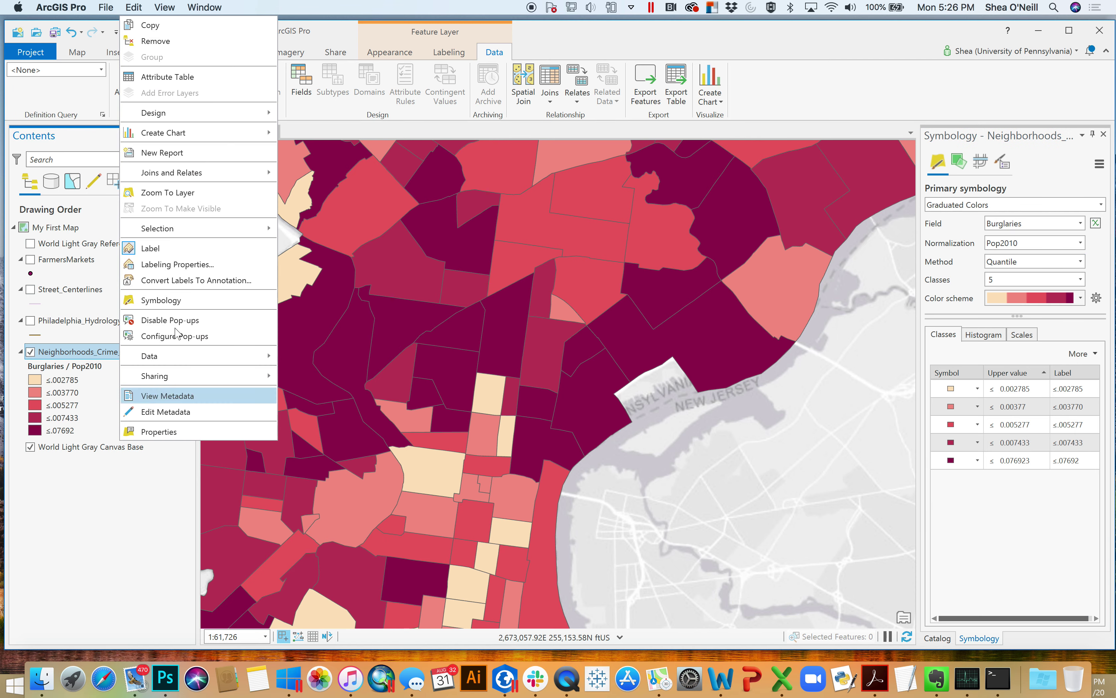
{"action": "left_click", "coordinate": [629, 36]}
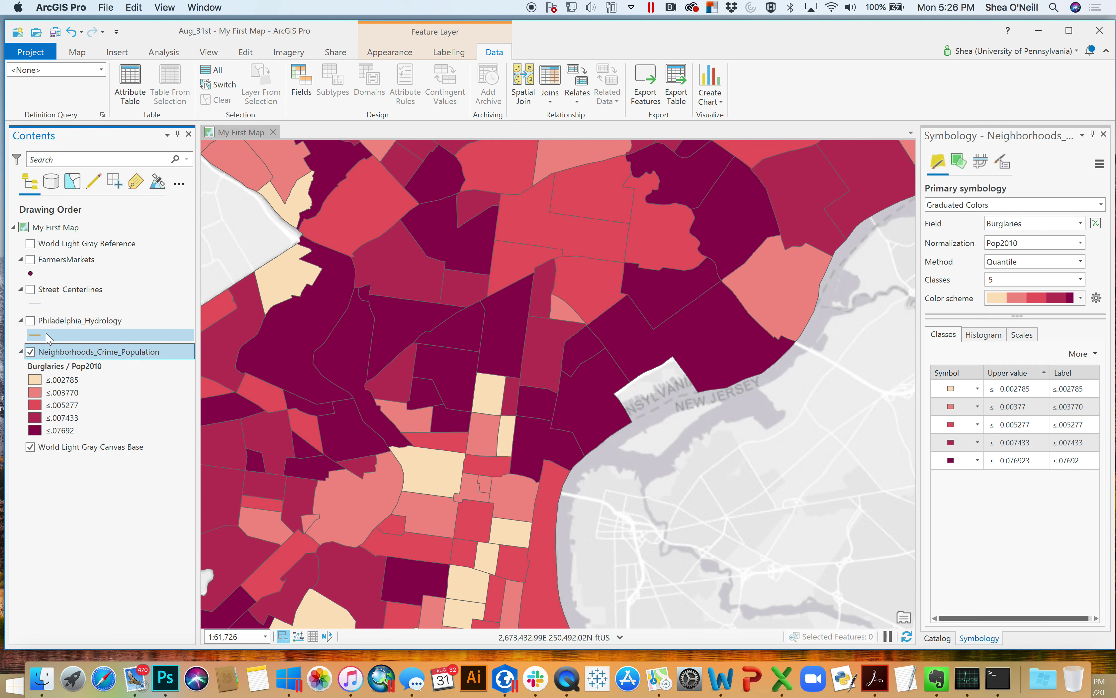
{"action": "left_click", "coordinate": [31, 352]}
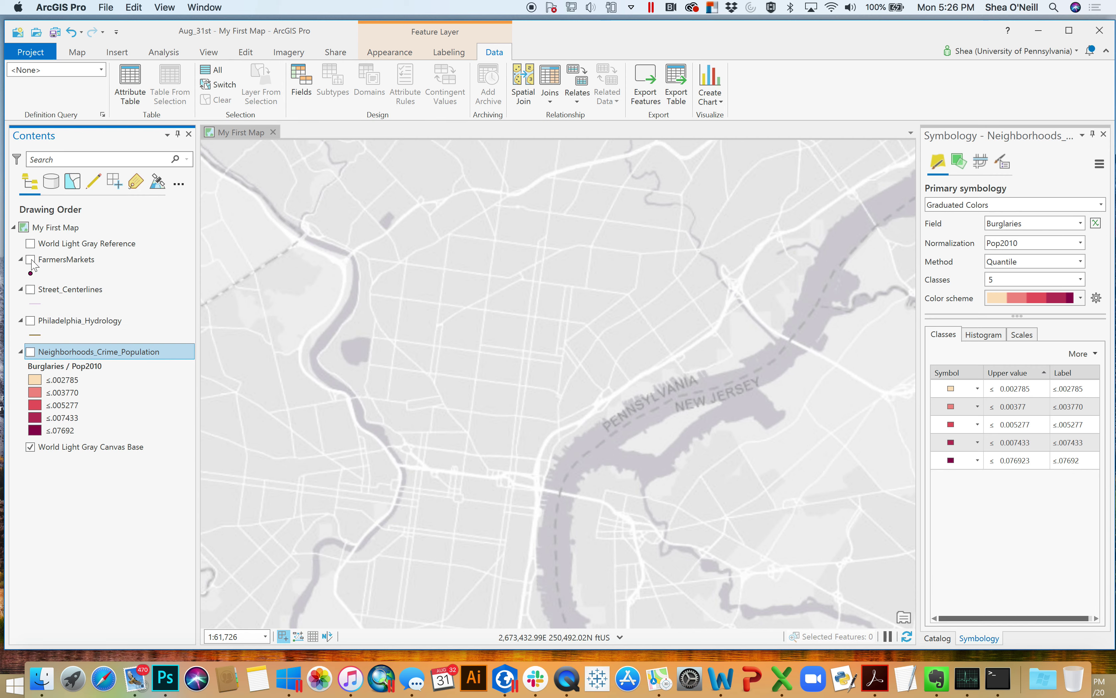
Step: Turn on FarmersMarkets and view the Hunting Park market's attribute pop-up, then close it
{"action": "left_click", "coordinate": [30, 259]}
{"action": "left_click", "coordinate": [939, 638]}
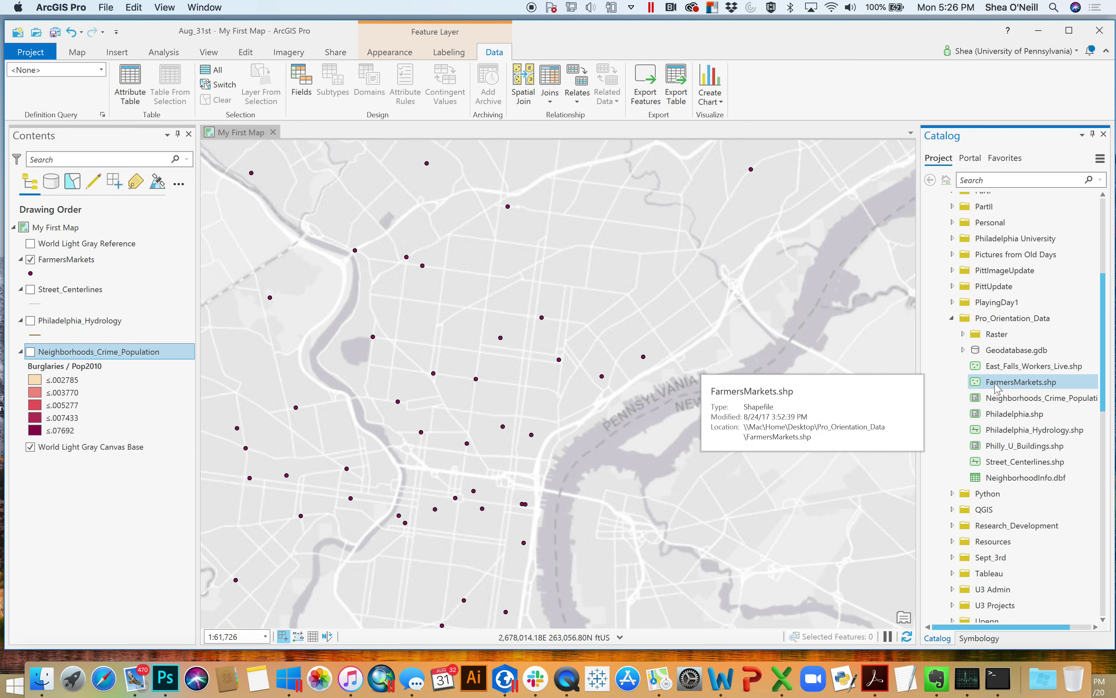
{"action": "left_click", "coordinate": [79, 54]}
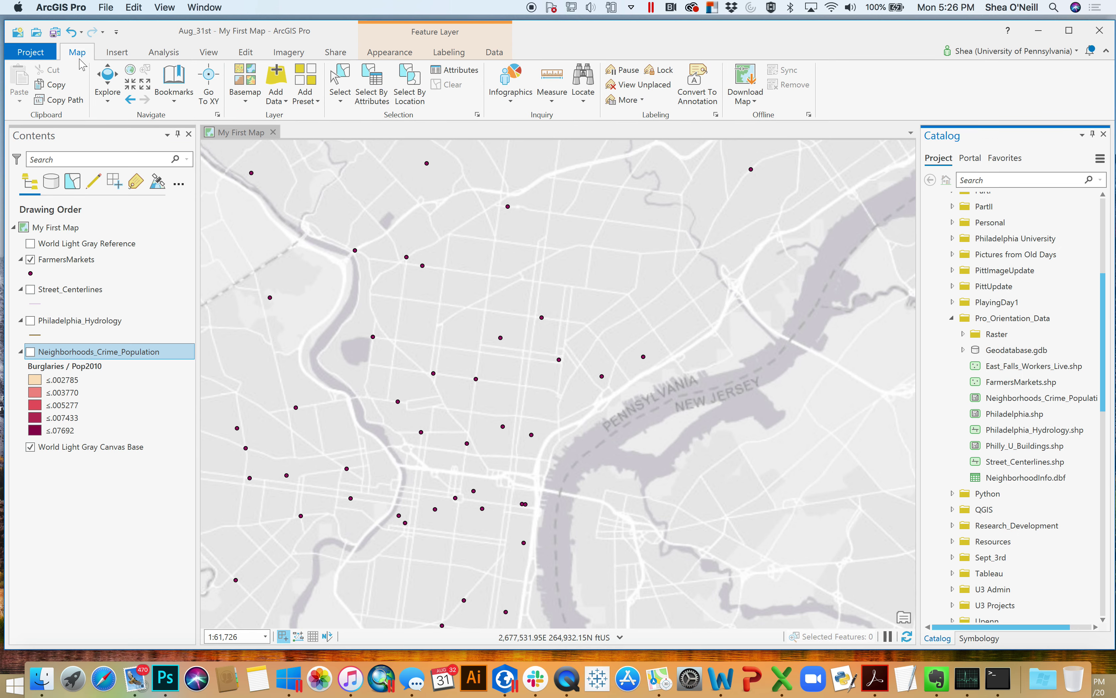
{"action": "left_click", "coordinate": [509, 208]}
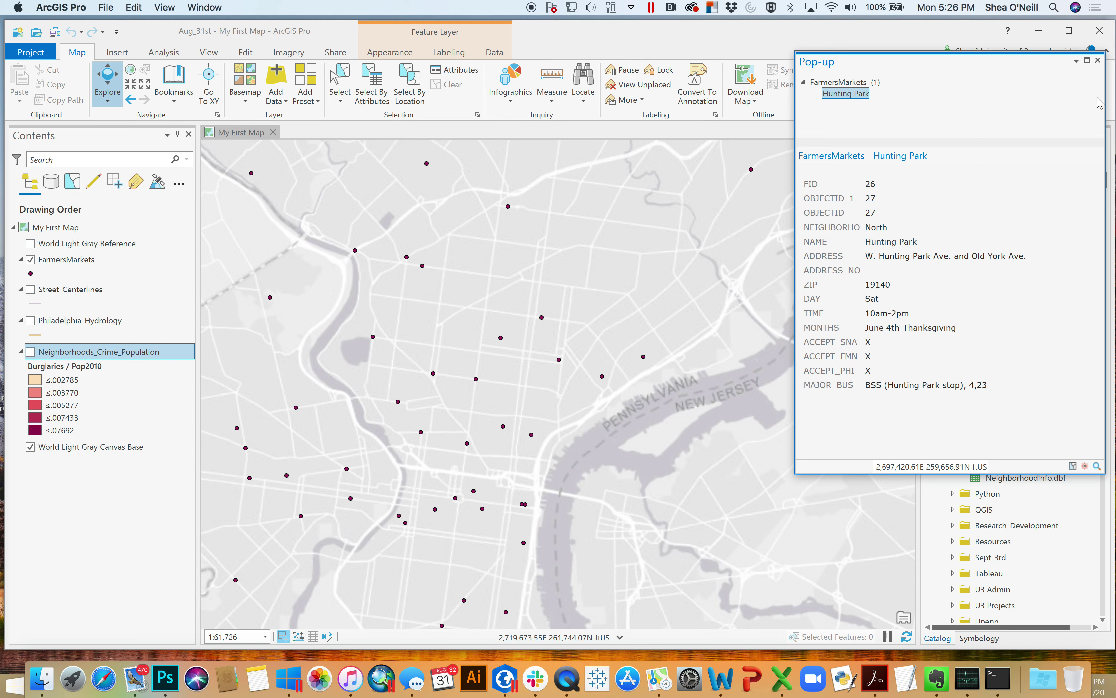
{"action": "left_click", "coordinate": [1098, 61]}
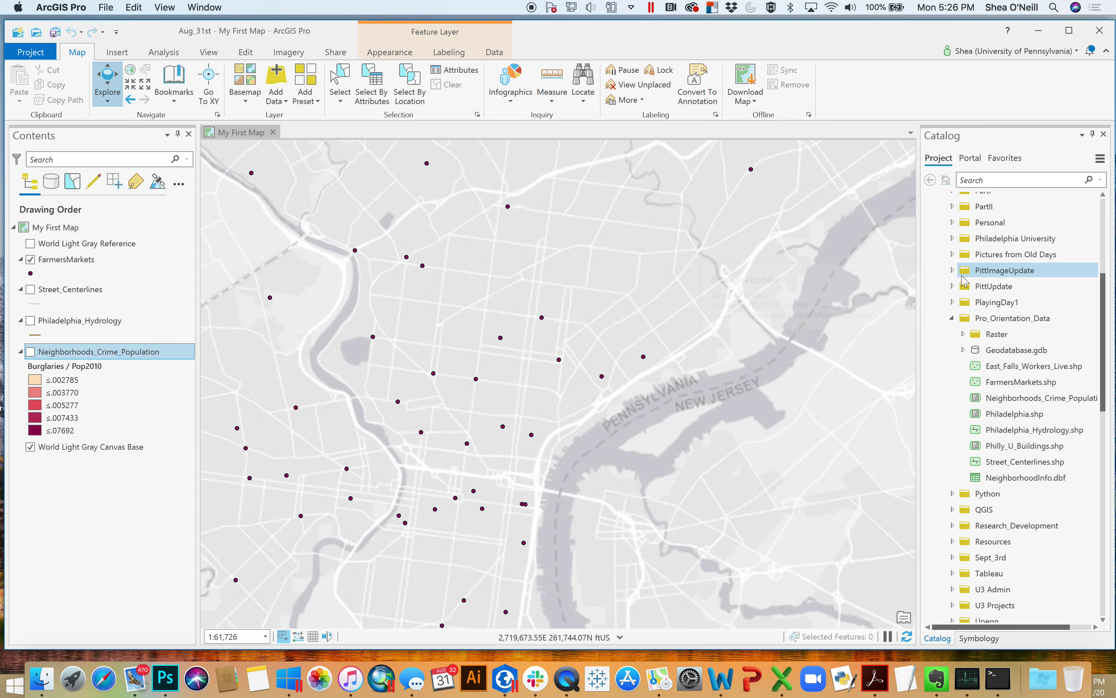